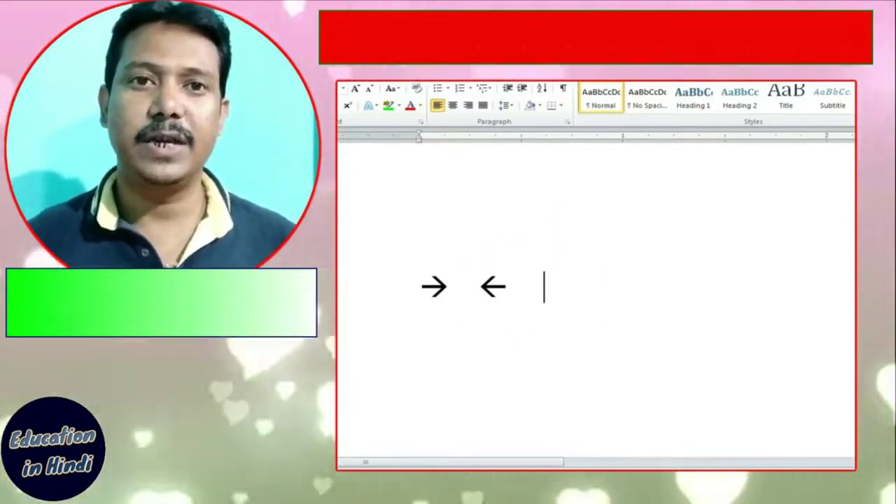
Step: Add a bold right arrow (==>) and a double-headed arrow (<=>) via AutoCorrect
{"action": "type", "text": "="}
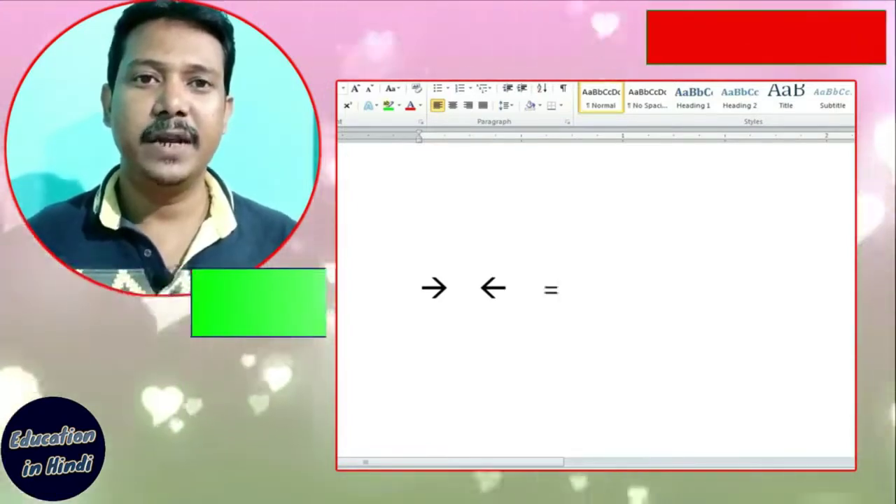
{"action": "type", "text": "="}
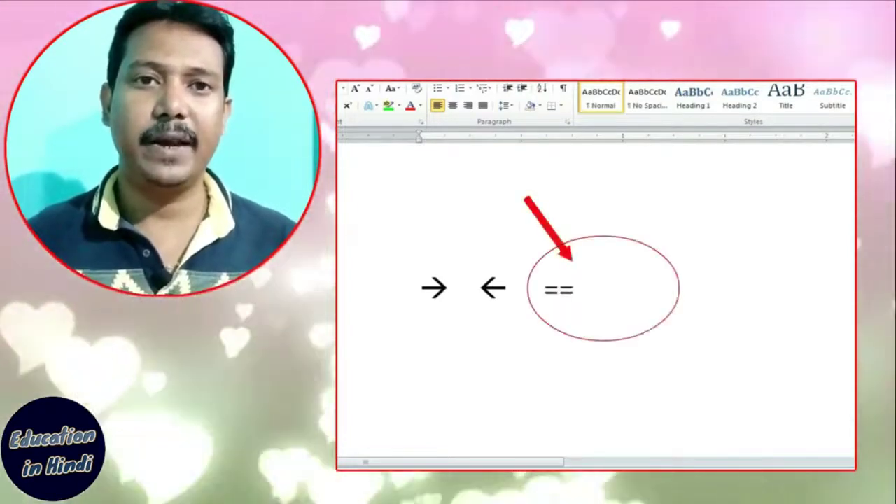
{"action": "type", "text": ">"}
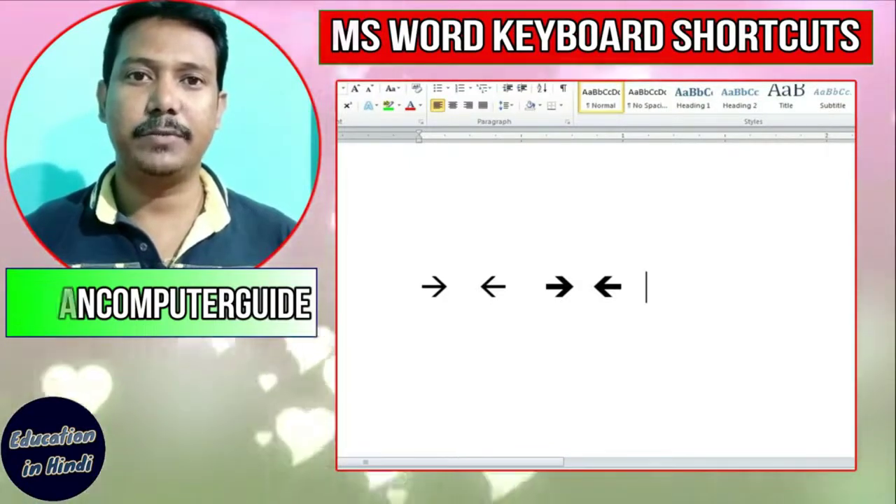
{"action": "type", "text": "<="}
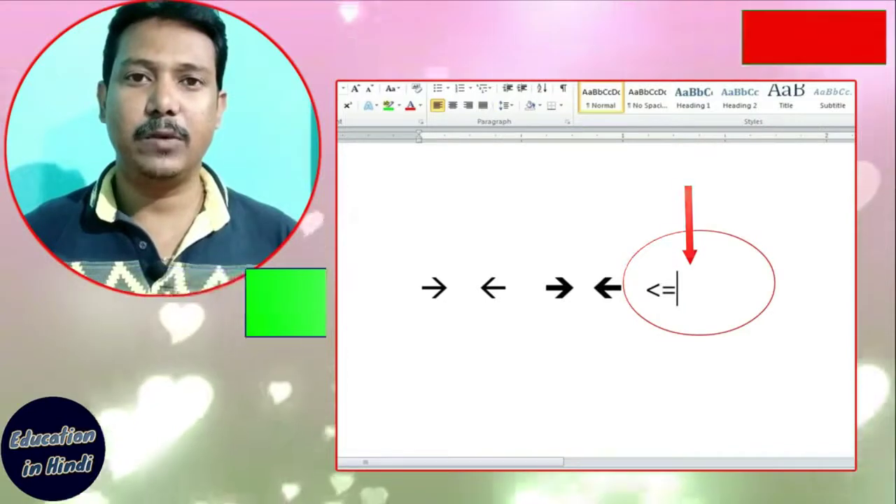
{"action": "type", "text": ">"}
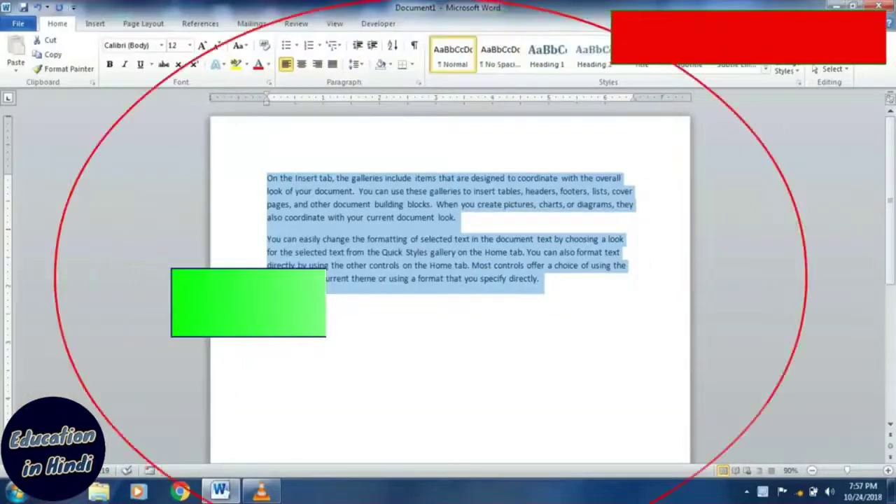
{"action": "scroll", "coordinate": [448, 280], "scroll_direction": "up", "scroll_amount": 2, "text": "ctrl"}
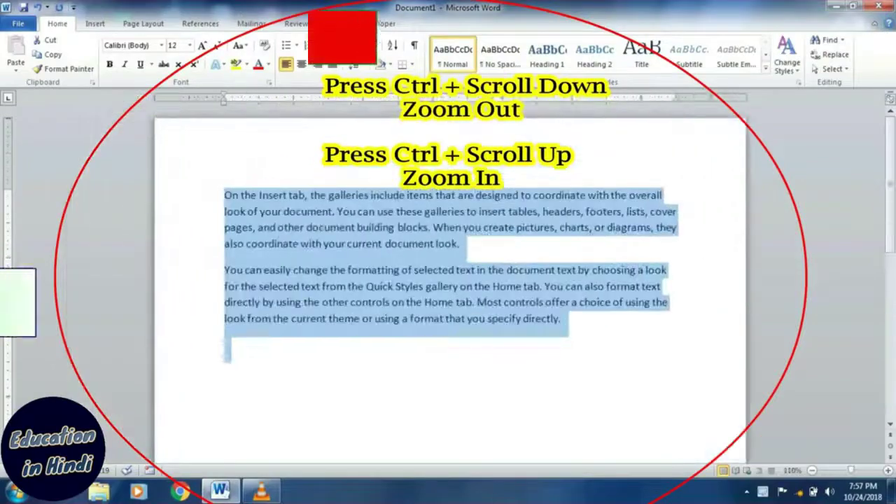
{"action": "scroll", "coordinate": [448, 280], "scroll_direction": "up", "scroll_amount": 1, "text": "ctrl"}
{"action": "scroll", "coordinate": [448, 280], "scroll_direction": "up", "scroll_amount": 2, "text": "ctrl"}
{"action": "scroll", "coordinate": [448, 280], "scroll_direction": "up", "scroll_amount": 5, "text": "ctrl"}
{"action": "scroll", "coordinate": [448, 280], "scroll_direction": "down", "scroll_amount": 3, "text": "ctrl"}
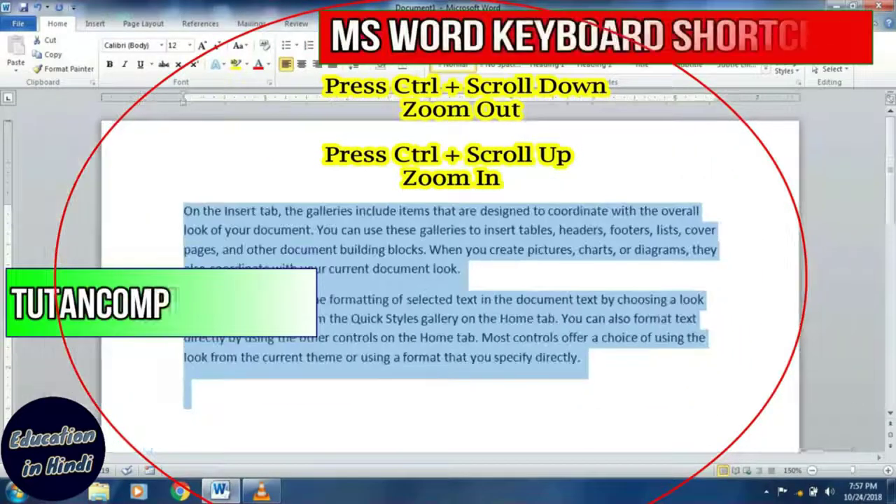
{"action": "scroll", "coordinate": [448, 280], "scroll_direction": "down", "scroll_amount": 3, "text": "ctrl"}
{"action": "scroll", "coordinate": [448, 280], "scroll_direction": "down", "scroll_amount": 3, "text": "ctrl"}
{"action": "scroll", "coordinate": [448, 280], "scroll_direction": "down", "scroll_amount": 3, "text": "ctrl"}
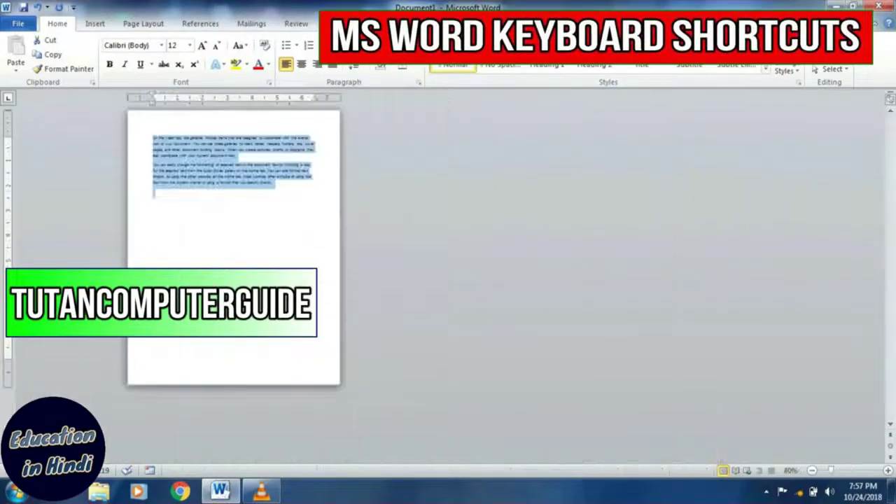
{"action": "scroll", "coordinate": [448, 280], "scroll_direction": "down", "scroll_amount": 2, "text": "ctrl"}
{"action": "scroll", "coordinate": [447, 280], "scroll_direction": "up", "scroll_amount": 7, "text": "ctrl"}
{"action": "scroll", "coordinate": [448, 280], "scroll_direction": "up", "scroll_amount": 2, "text": "ctrl"}
{"action": "scroll", "coordinate": [448, 280], "scroll_direction": "down", "scroll_amount": 2, "text": "ctrl"}
{"action": "key", "text": "ctrl+a"}
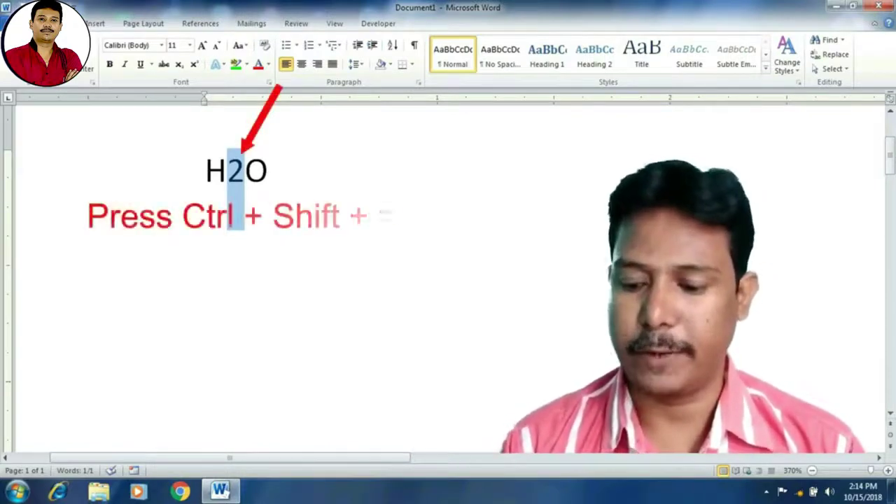
{"action": "key", "text": "ctrl+shift+equal"}
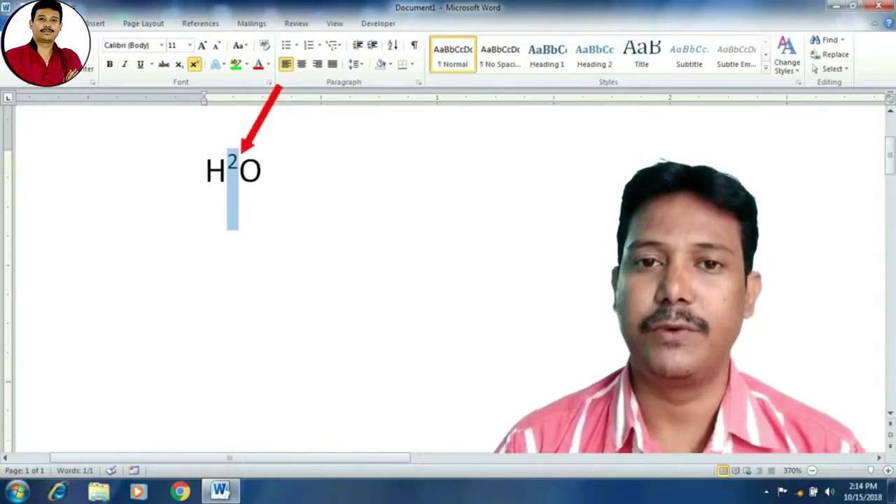
{"action": "key", "text": "ctrl+shift+equal"}
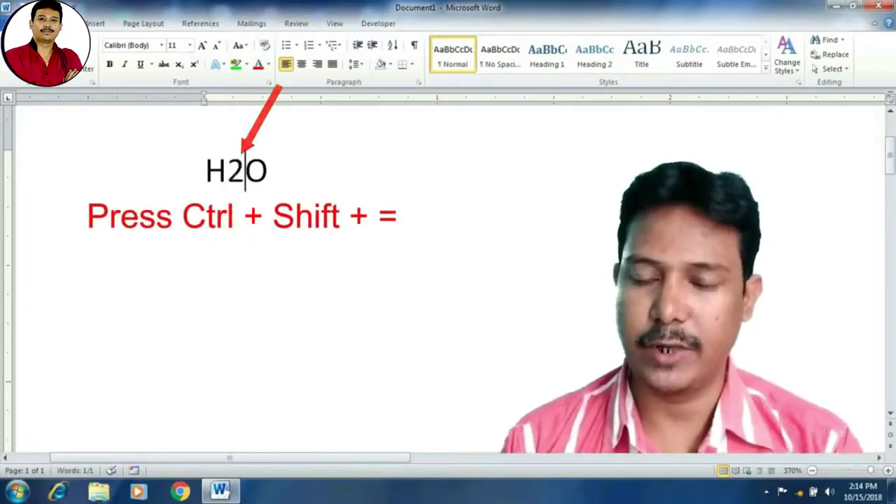
{"action": "left_click", "coordinate": [227, 170]}
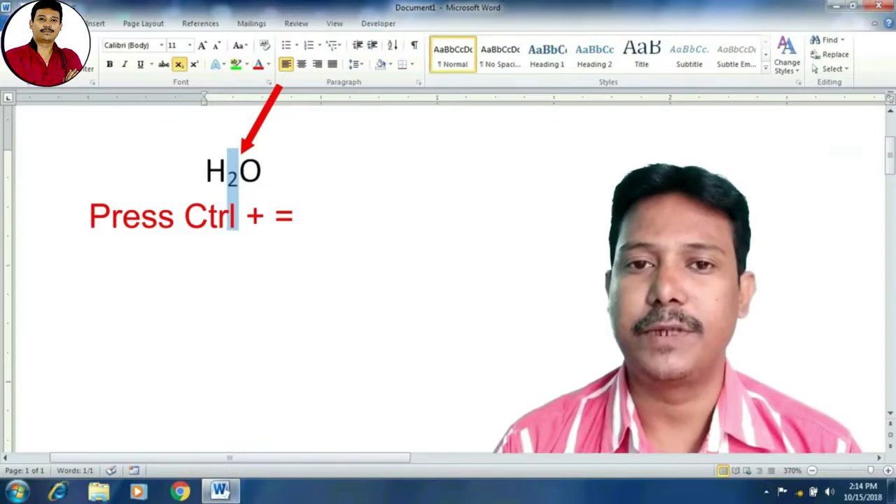
{"action": "left_click", "coordinate": [239, 170]}
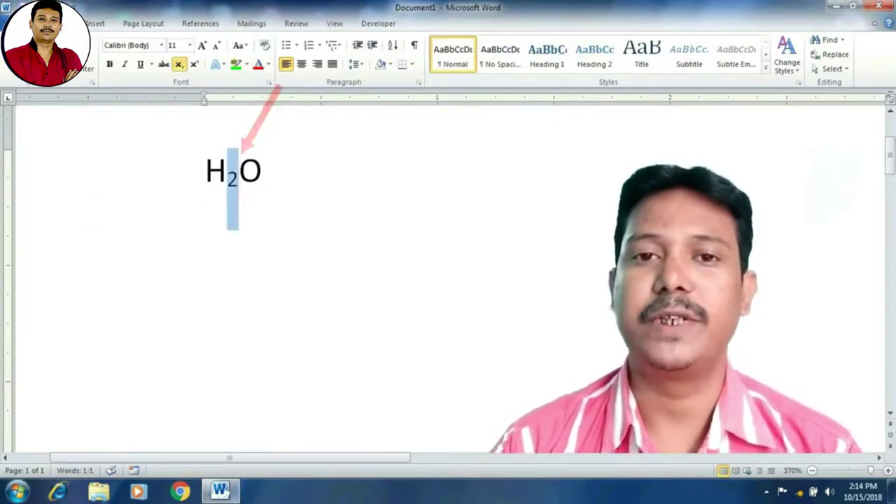
{"action": "key", "text": "ctrl+equal"}
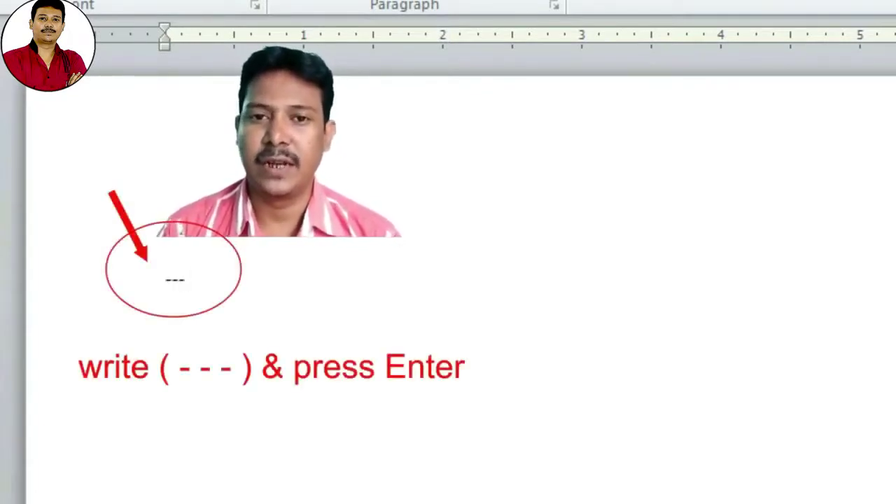
Step: Turn the typed hyphens, underscores and equals signs into thin, thick and double horizontal lines
{"action": "key", "text": "Return"}
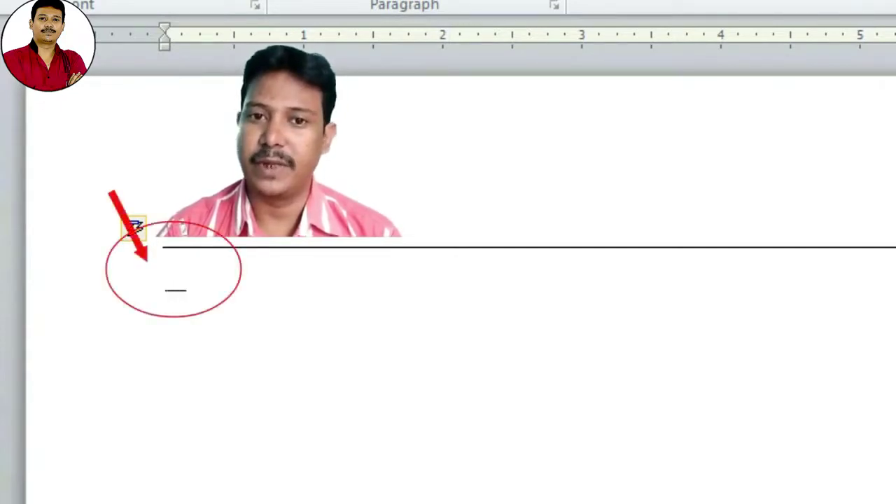
{"action": "type", "text": "__"}
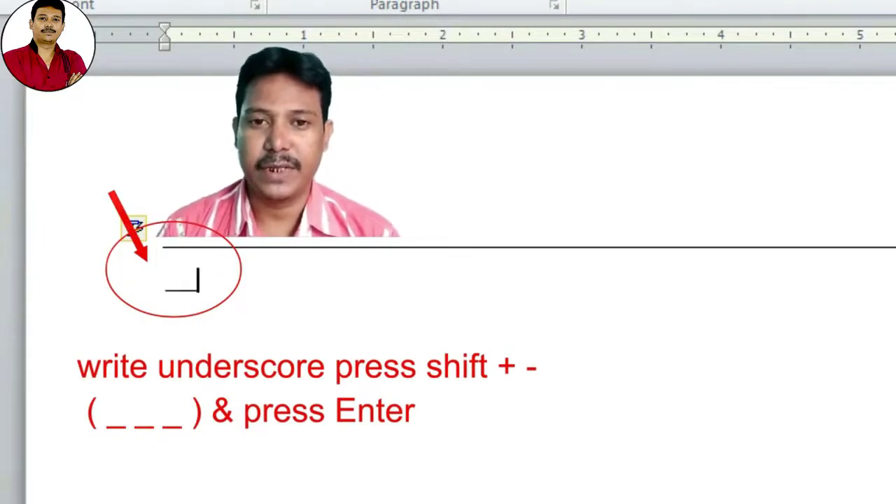
{"action": "key", "text": "Return"}
{"action": "type", "text": "==="}
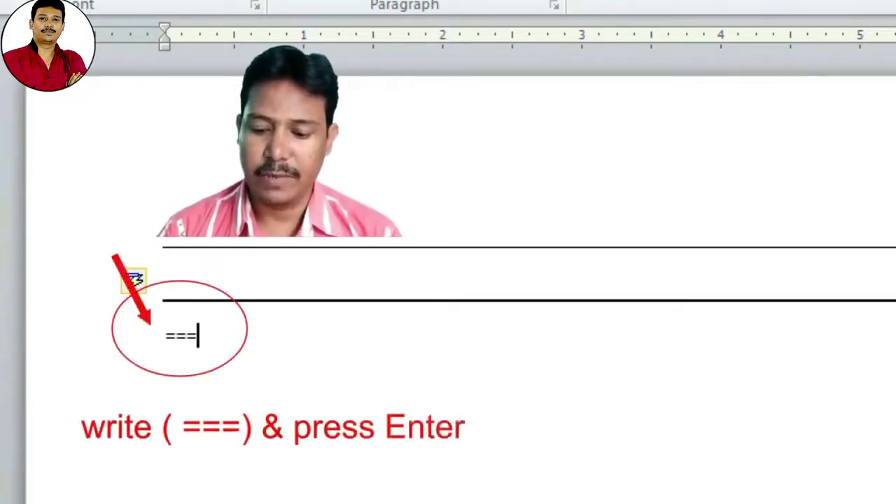
{"action": "key", "text": "Return"}
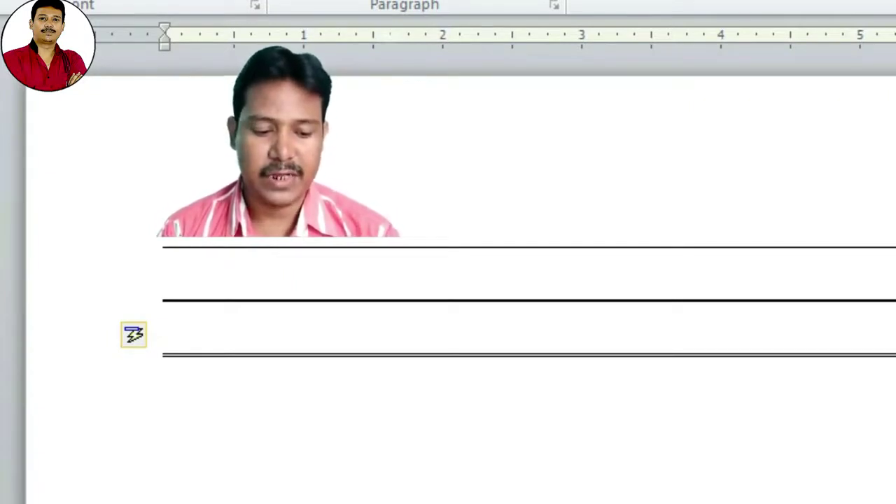
Step: Add a triple border line by typing ### on its own line
{"action": "type", "text": "###"}
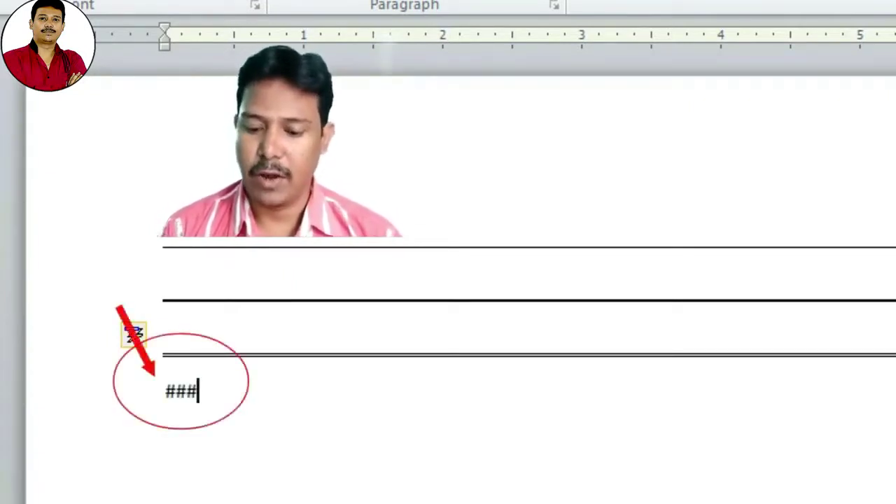
{"action": "key", "text": "Return"}
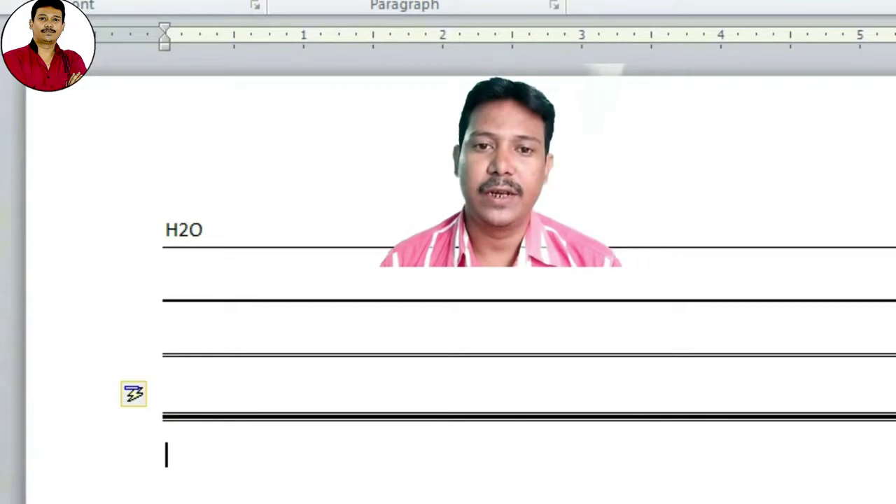
{"action": "scroll", "coordinate": [105, 445], "scroll_direction": "down", "scroll_amount": 1}
{"action": "scroll", "coordinate": [105, 446], "scroll_direction": "down", "scroll_amount": 1}
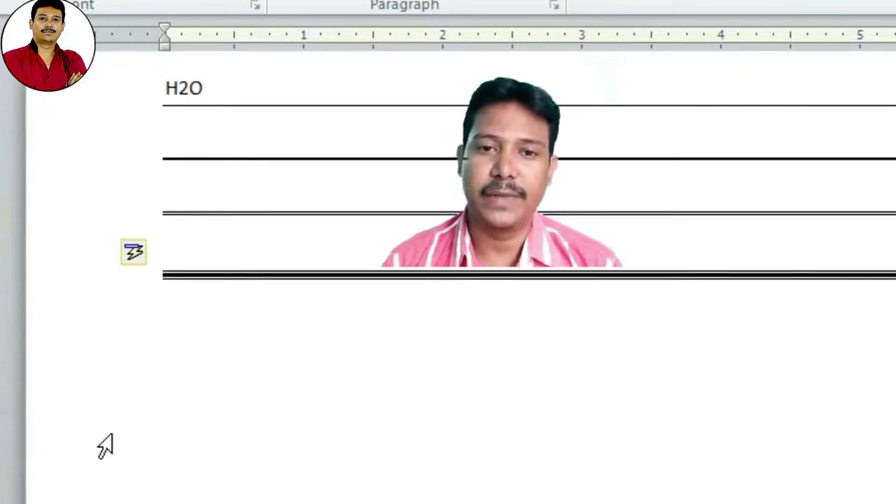
Step: Add a dotted border line from asterisks and a wavy border line from ~~~
{"action": "type", "text": "*"}
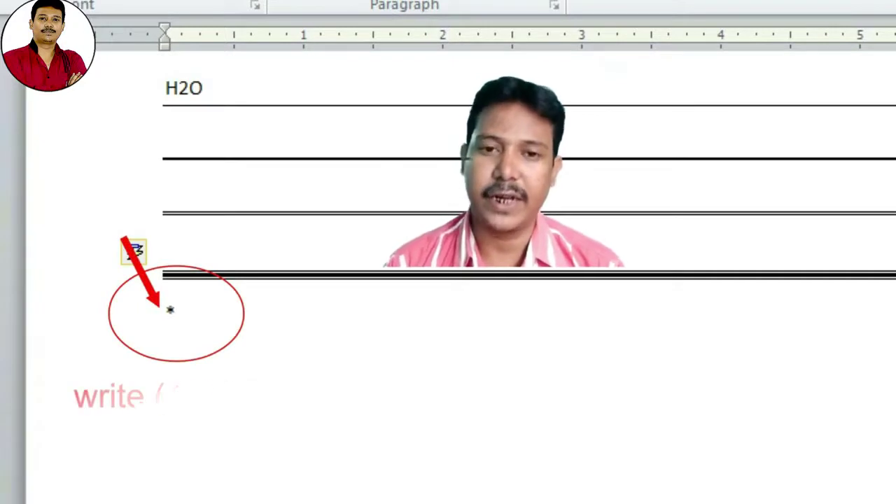
{"action": "type", "text": "*"}
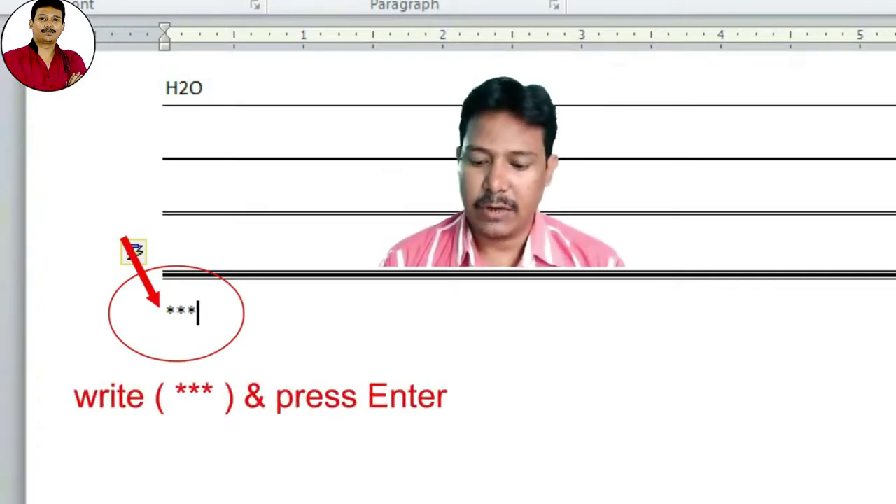
{"action": "key", "text": "Return"}
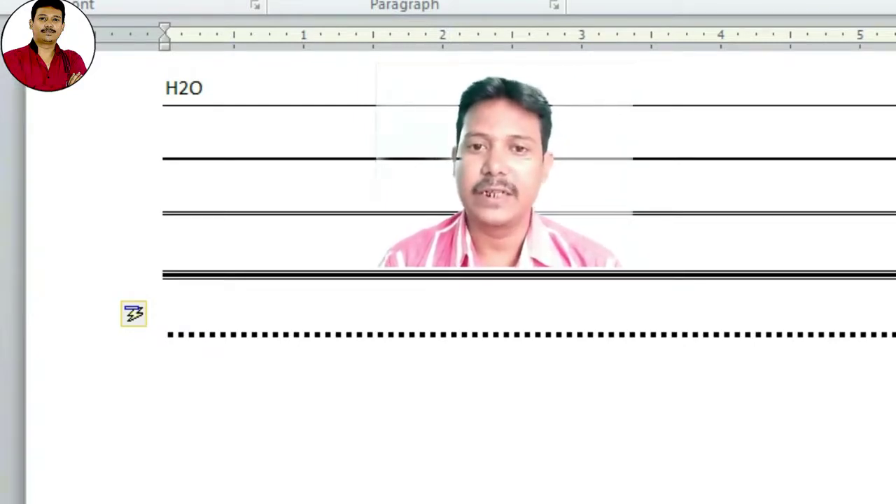
{"action": "type", "text": "~~~"}
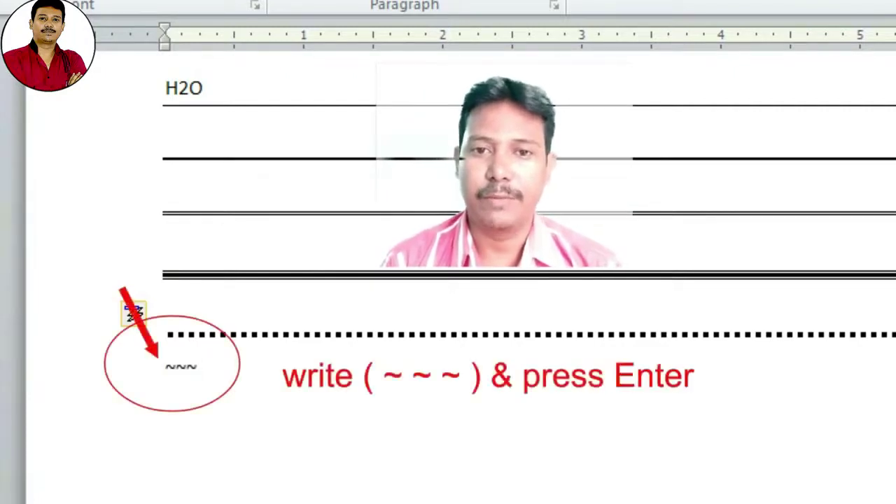
{"action": "key", "text": "Return"}
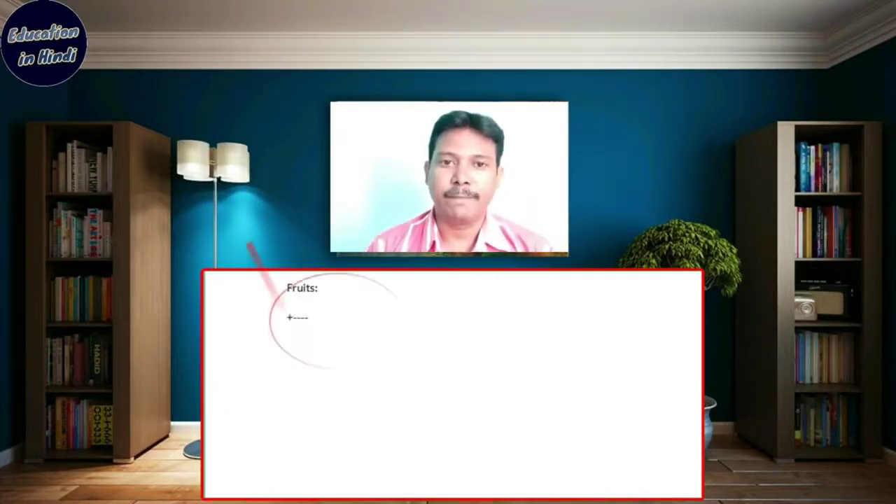
Step: Convert the typed +----+----+ line into a three-cell table and add two more rows
{"action": "type", "text": "----"}
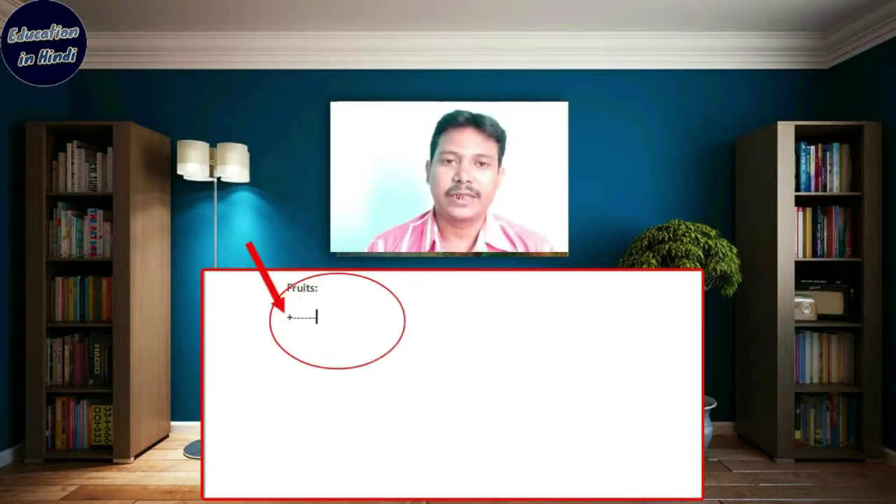
{"action": "type", "text": "-----+"}
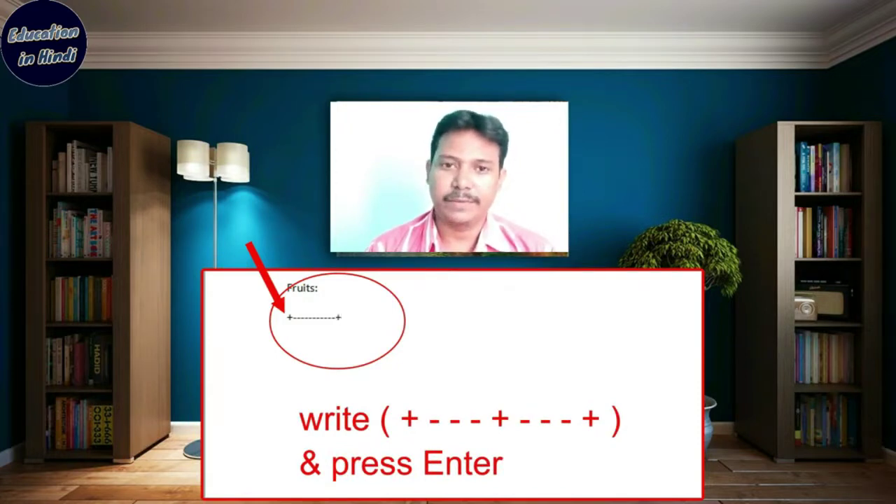
{"action": "type", "text": "-+---------+"}
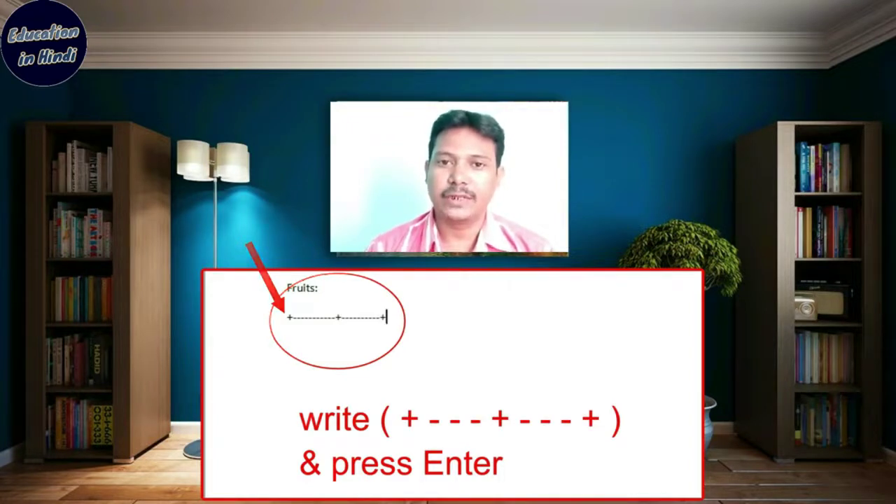
{"action": "type", "text": "------+--------+"}
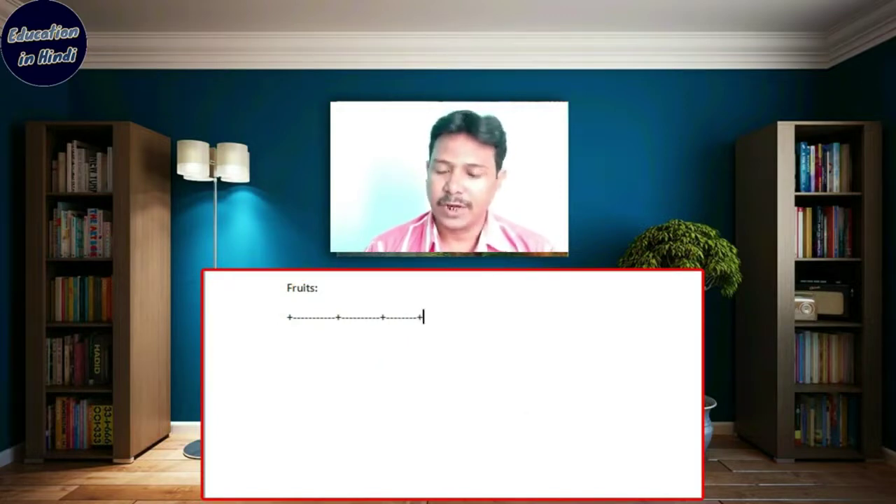
{"action": "key", "text": "Return"}
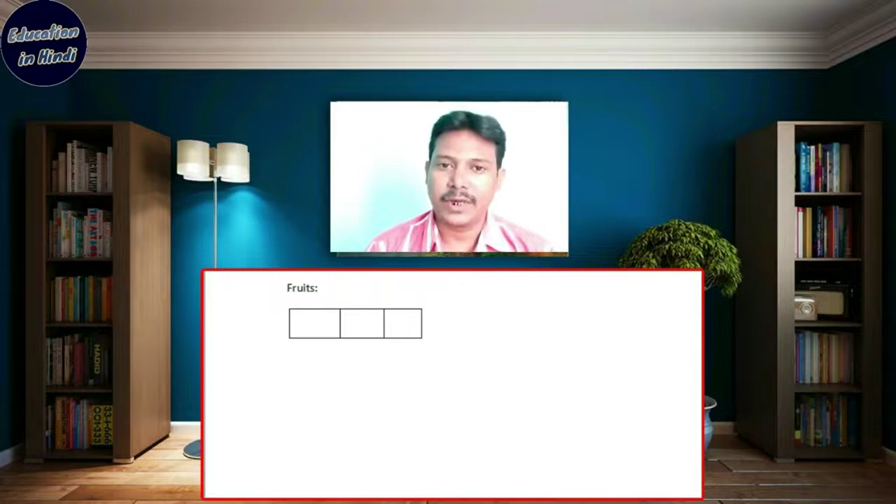
{"action": "key", "text": "Tab"}
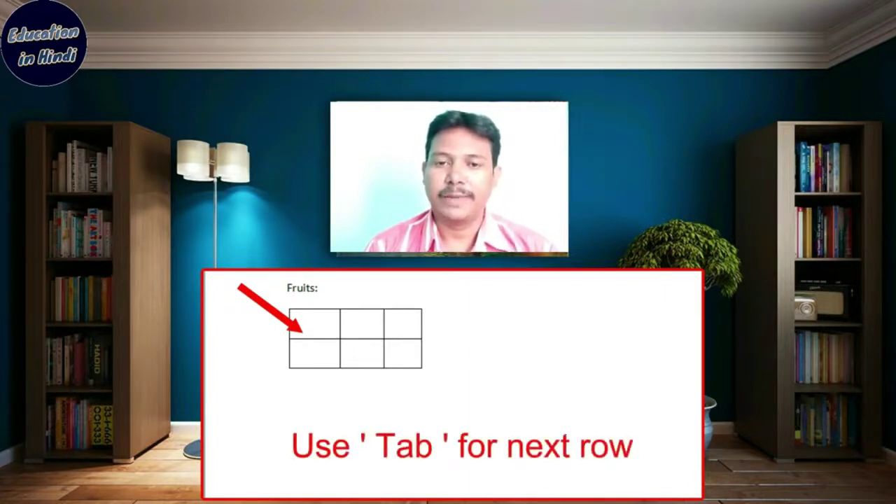
{"action": "key", "text": "Tab"}
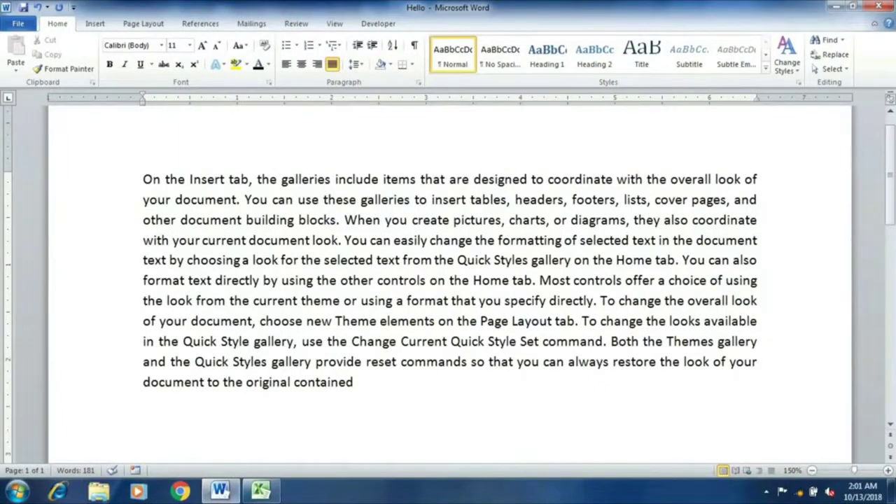
Step: Try Alt-drag selections of several vertical blocks in the paragraph, clearing each one
{"action": "key", "text": "alt"}
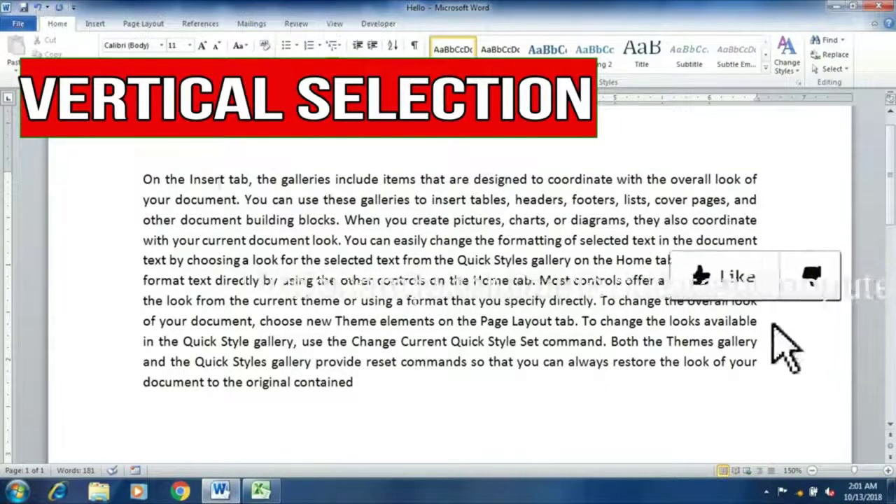
{"action": "mouse_move", "coordinate": [371, 172]}
{"action": "left_mouse_down"}
{"action": "mouse_move", "coordinate": [411, 261]}
{"action": "mouse_move", "coordinate": [427, 329]}
{"action": "left_mouse_up"}
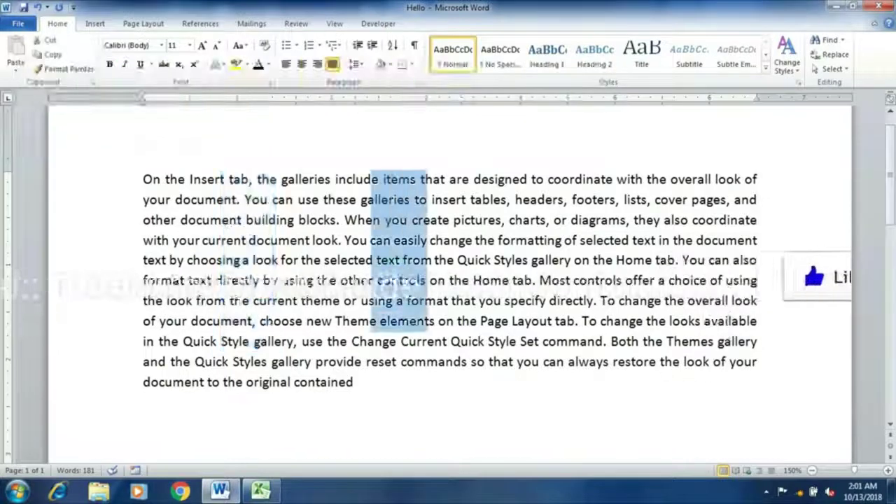
{"action": "left_click_drag", "start_coordinate": [522, 209], "coordinate": [608, 352]}
{"action": "left_click", "coordinate": [192, 200]}
{"action": "left_click", "coordinate": [268, 219]}
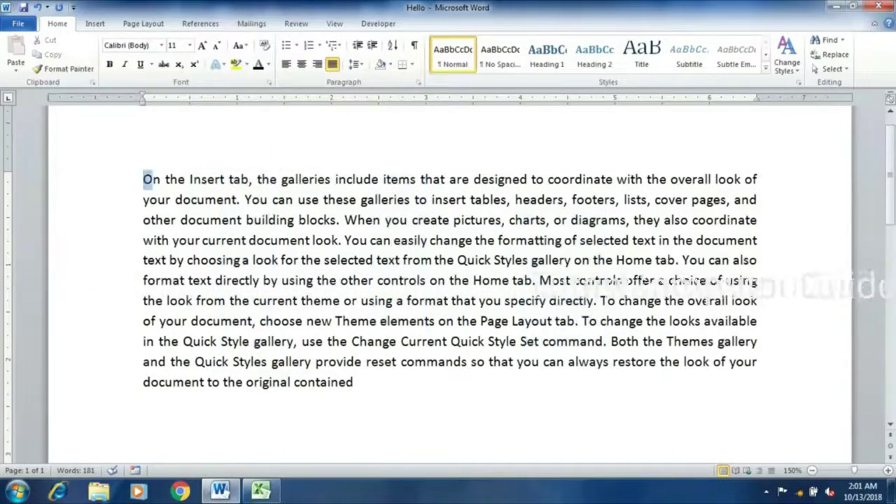
{"action": "left_click_drag", "start_coordinate": [143, 180], "coordinate": [210, 280]}
{"action": "left_click", "coordinate": [235, 200]}
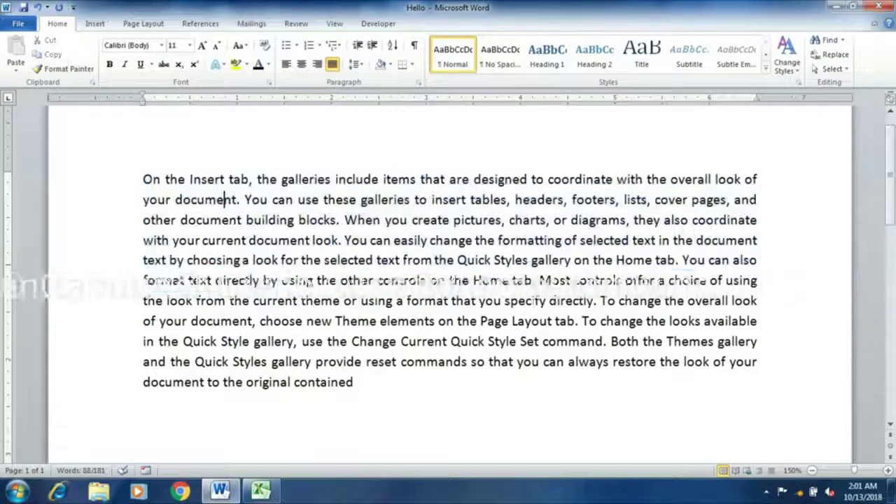
{"action": "left_click_drag", "start_coordinate": [165, 179], "coordinate": [299, 300]}
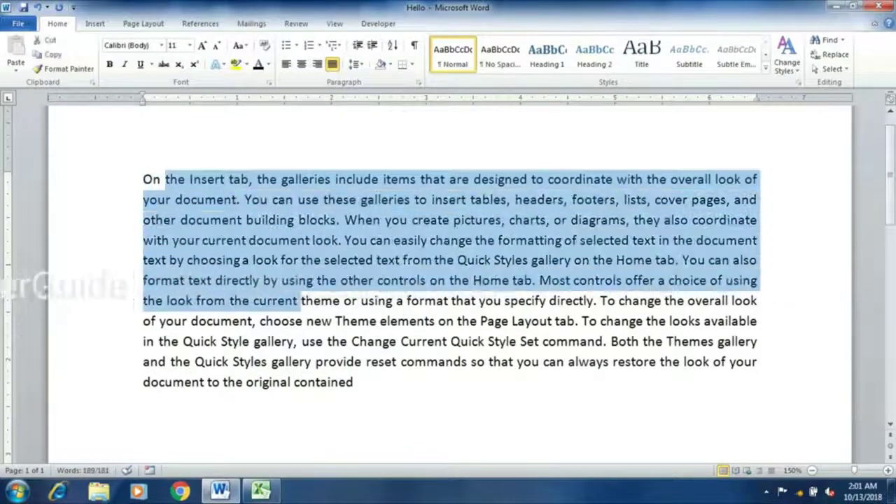
{"action": "left_click", "coordinate": [216, 200]}
{"action": "left_click_drag", "start_coordinate": [215, 200], "coordinate": [302, 320]}
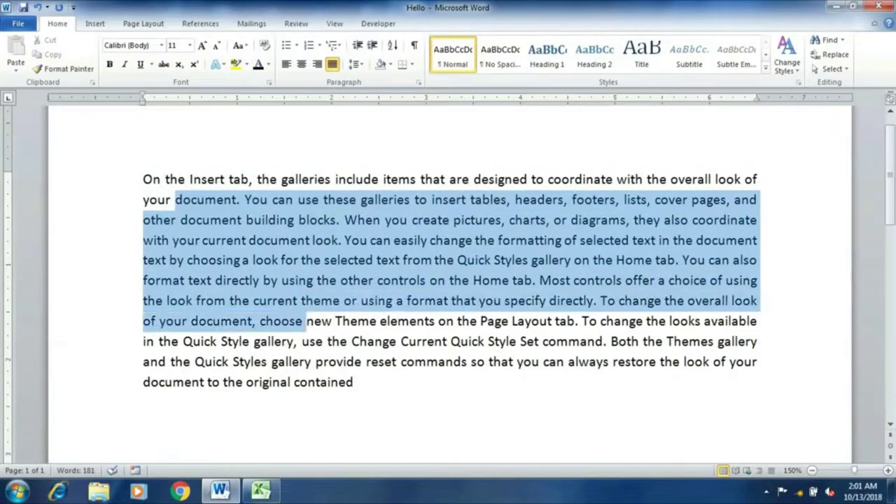
{"action": "left_click", "coordinate": [302, 321]}
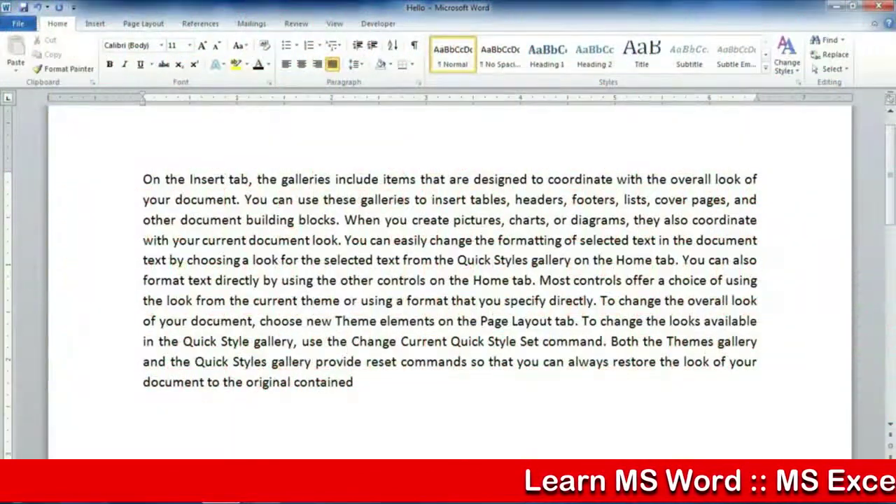
Step: Underline the vertical block starting at 'Insert', then select the block from 'de items that'
{"action": "mouse_move", "coordinate": [193, 172]}
{"action": "left_mouse_down"}
{"action": "mouse_move", "coordinate": [250, 285]}
{"action": "mouse_move", "coordinate": [309, 368]}
{"action": "left_mouse_up"}
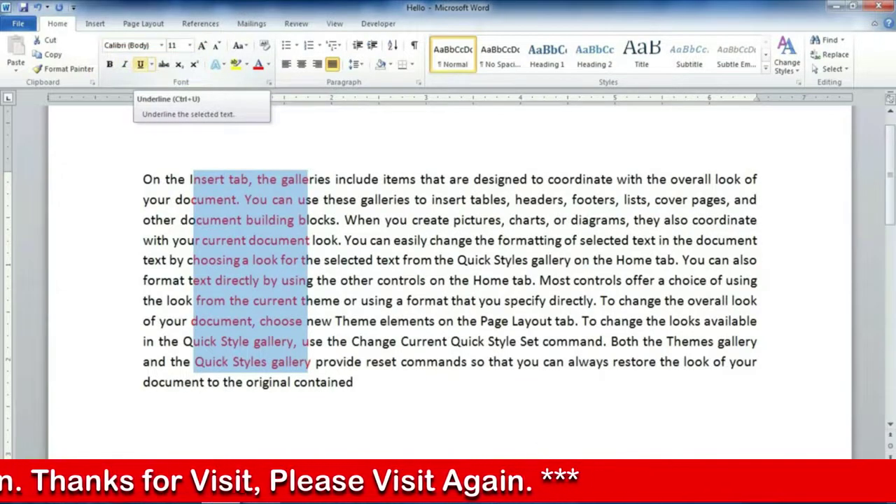
{"action": "left_click", "coordinate": [140, 63]}
{"action": "left_click", "coordinate": [192, 179]}
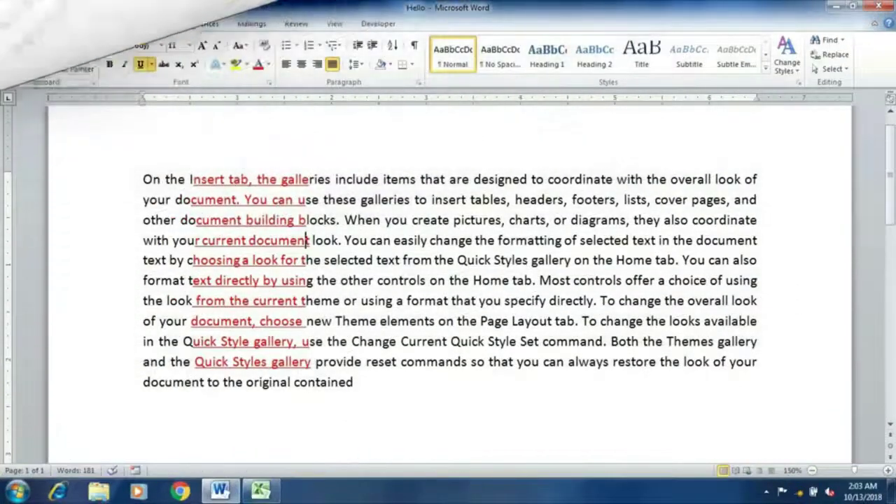
{"action": "left_click_drag", "start_coordinate": [362, 170], "coordinate": [445, 350], "text": "alt"}
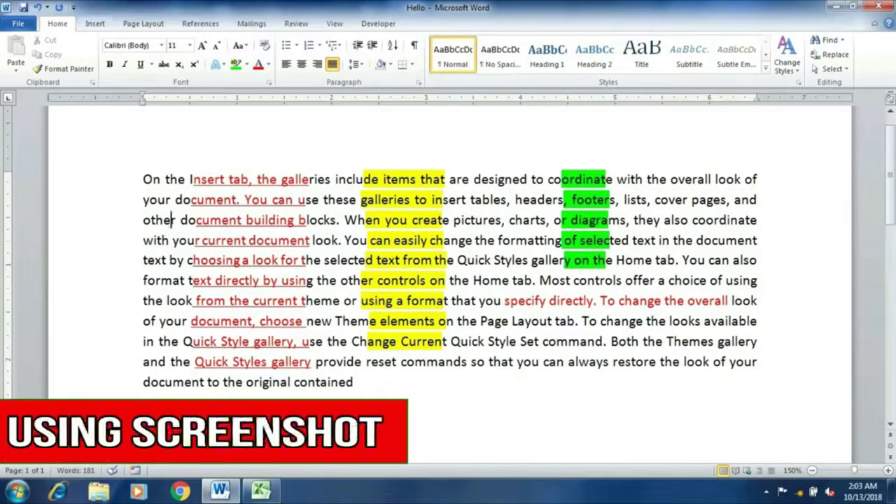
Step: Switch the ribbon to the Insert tab's insertion features
{"action": "left_click", "coordinate": [95, 23]}
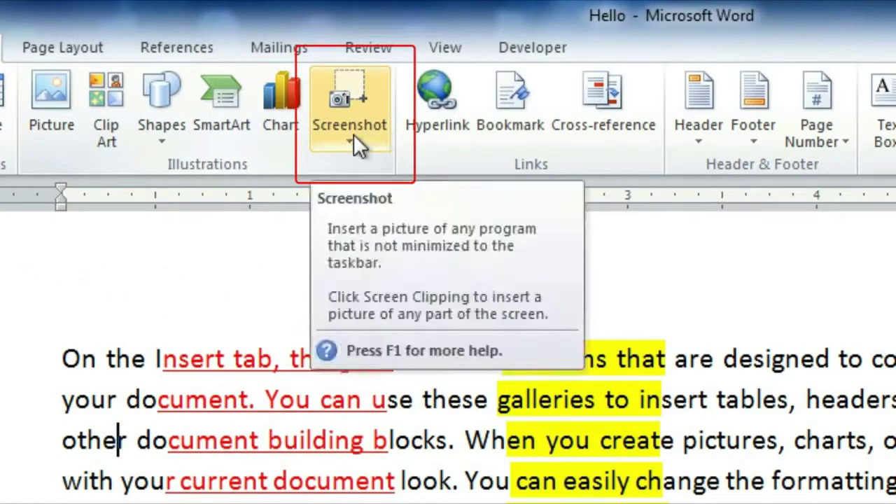
Step: Browse the Screenshot options, including the Excel window, and close them without inserting anything
{"action": "left_click", "coordinate": [353, 133]}
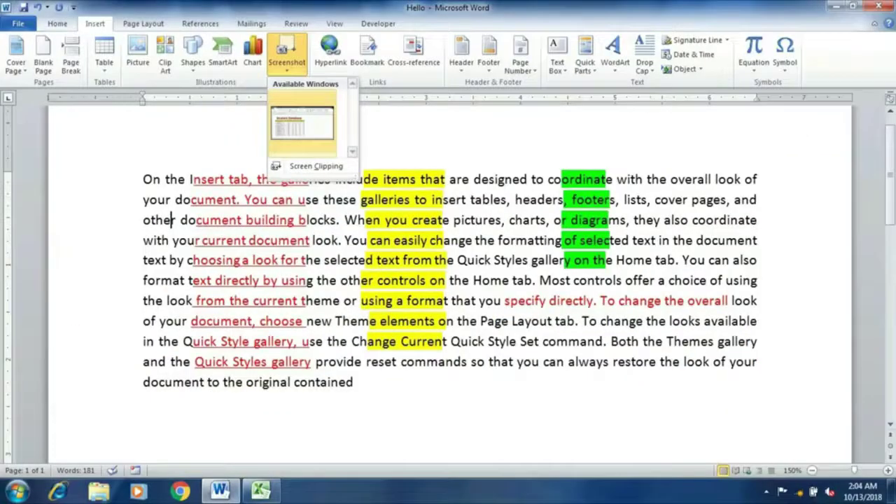
{"action": "left_click", "coordinate": [261, 490]}
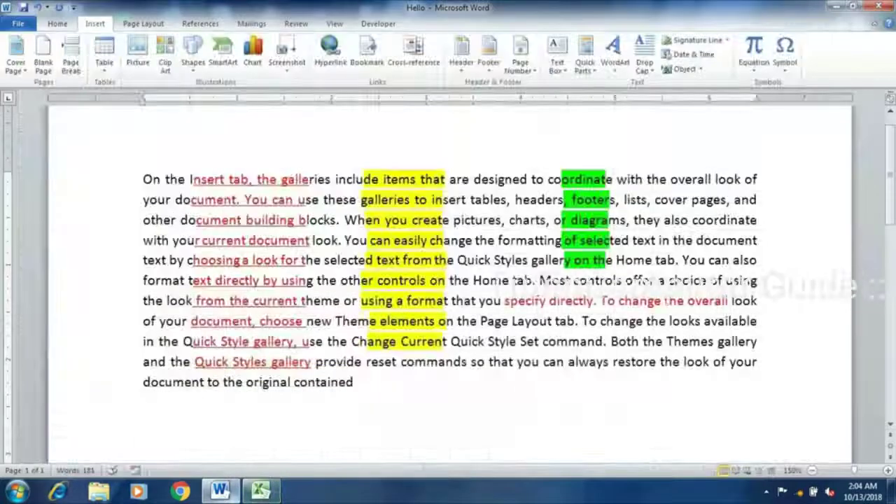
{"action": "left_click", "coordinate": [287, 56]}
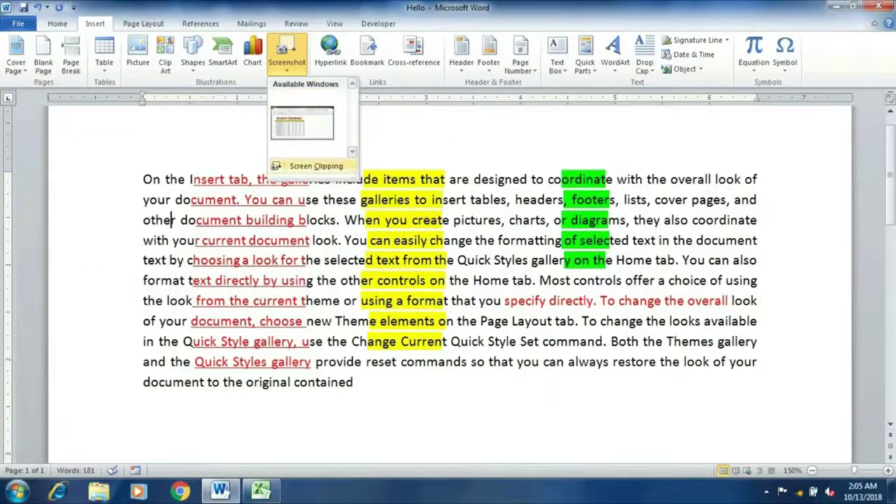
{"action": "key", "text": "Escape"}
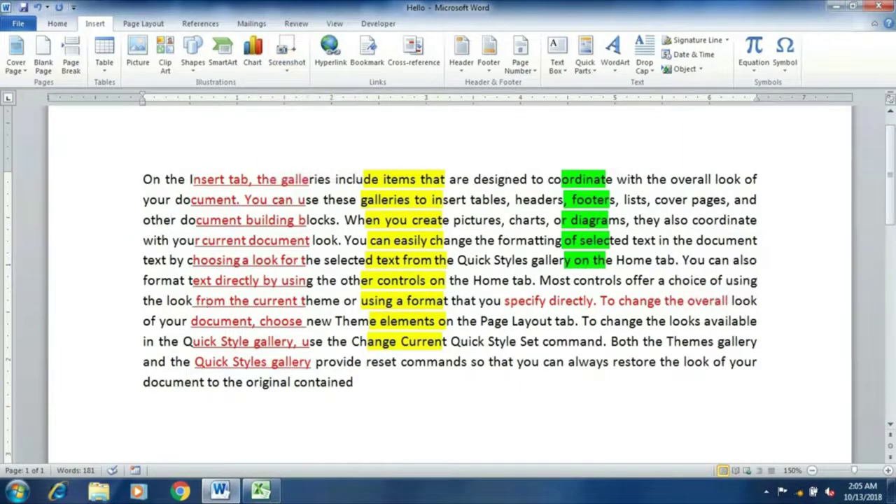
{"action": "double_click", "coordinate": [160, 382]}
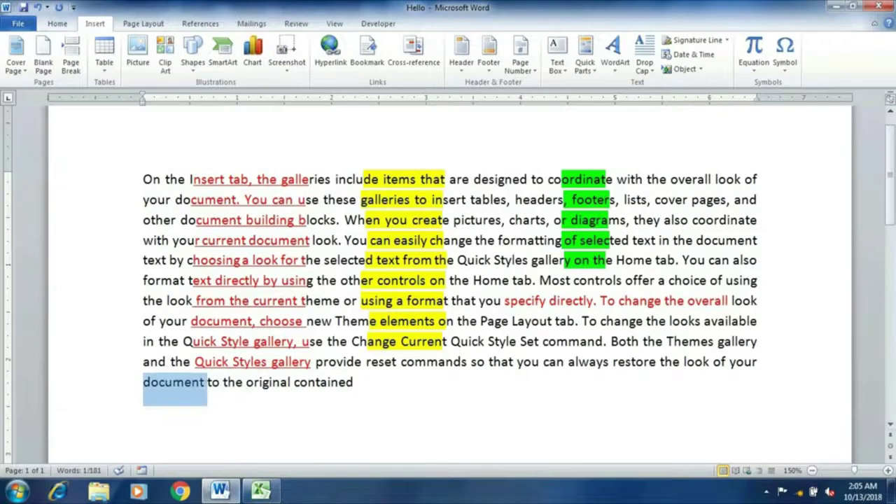
Step: Add two empty lines after the paragraph's last word 'contained'
{"action": "left_click", "coordinate": [357, 382]}
{"action": "key", "text": "Return"}
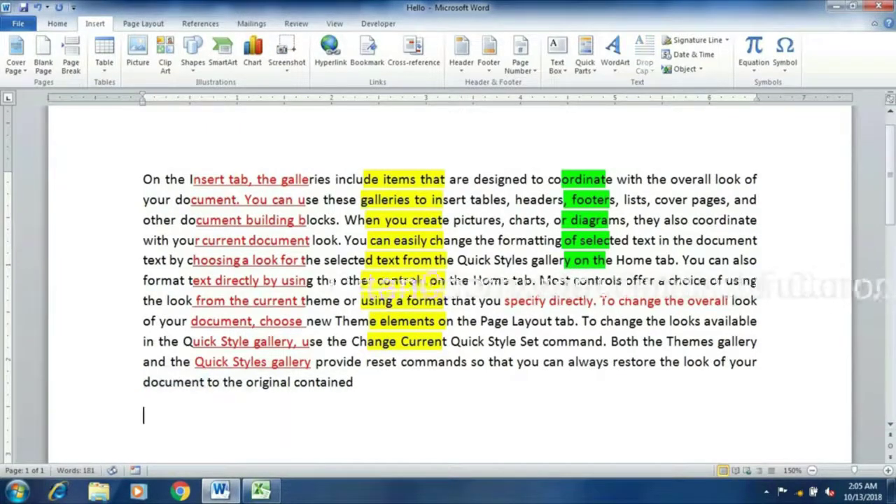
{"action": "key", "text": "Return"}
{"action": "key", "text": "Return"}
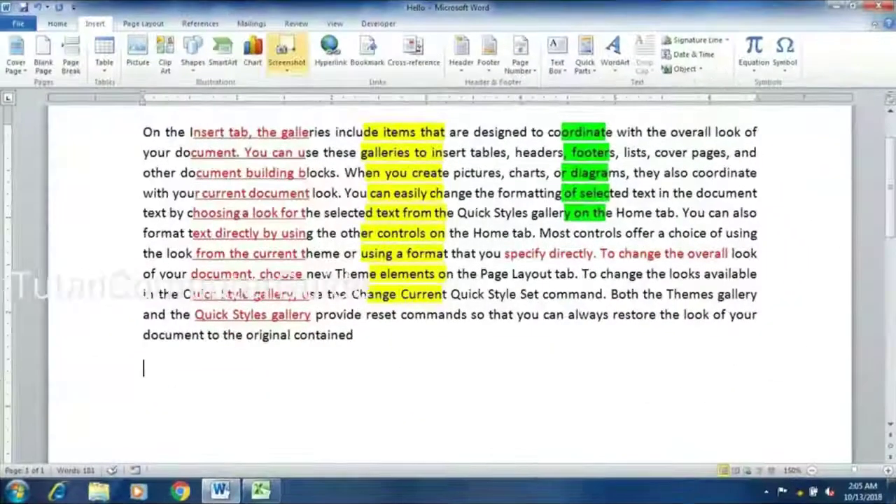
Step: Insert the Excel window screenshot, delete it, and switch over to Excel
{"action": "left_click", "coordinate": [286, 53]}
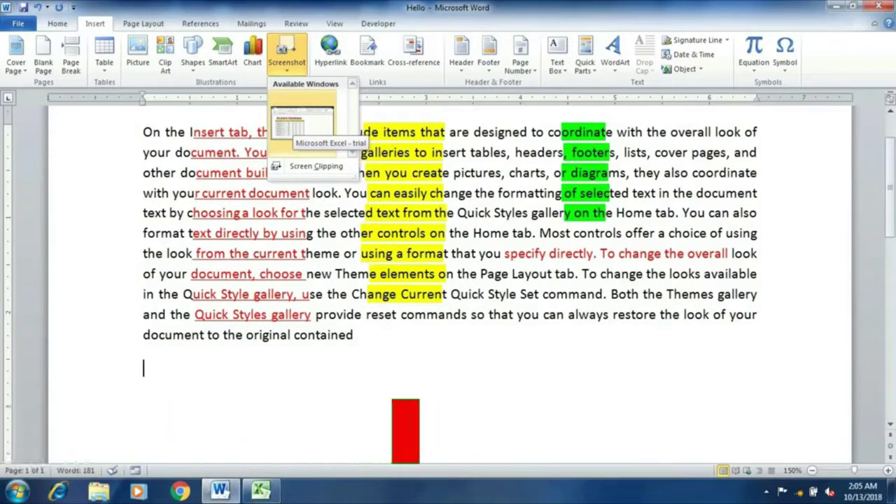
{"action": "left_click", "coordinate": [302, 123]}
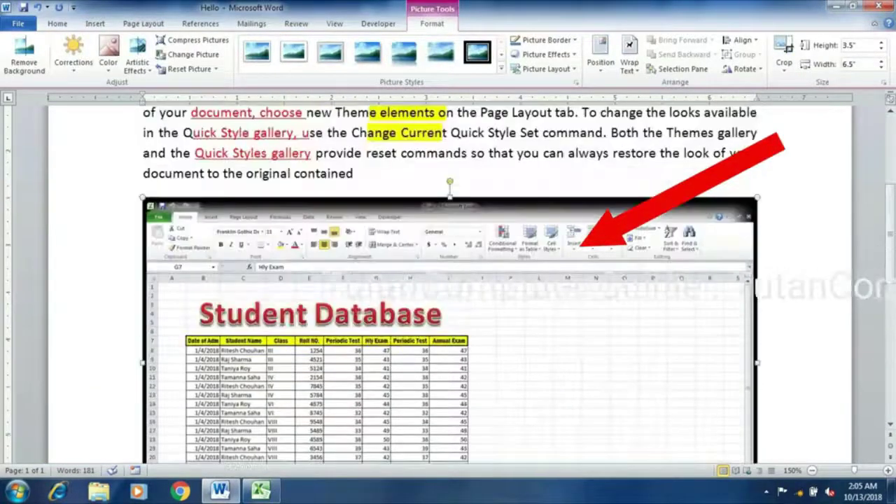
{"action": "key", "text": "Delete"}
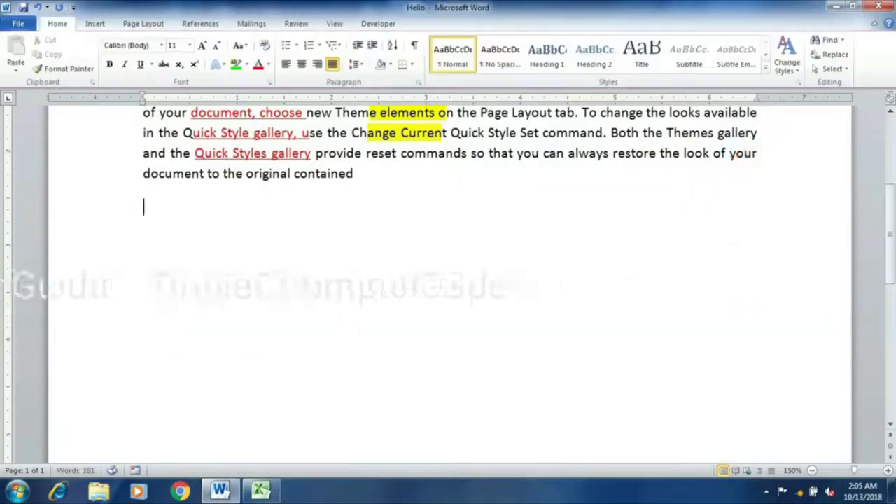
{"action": "key", "text": "alt+Tab"}
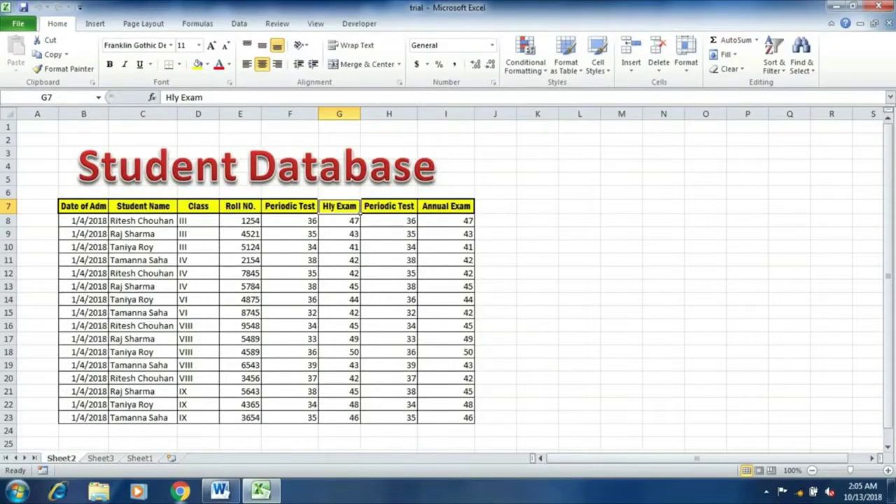
Step: Back in the Hello document, use Screenshot > Screen Clipping to capture the Student Database table
{"action": "left_click", "coordinate": [221, 491]}
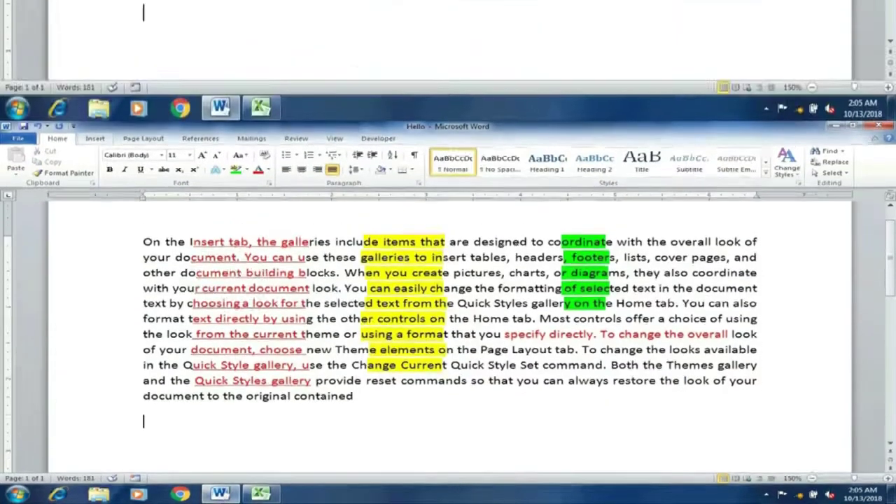
{"action": "left_click", "coordinate": [95, 23]}
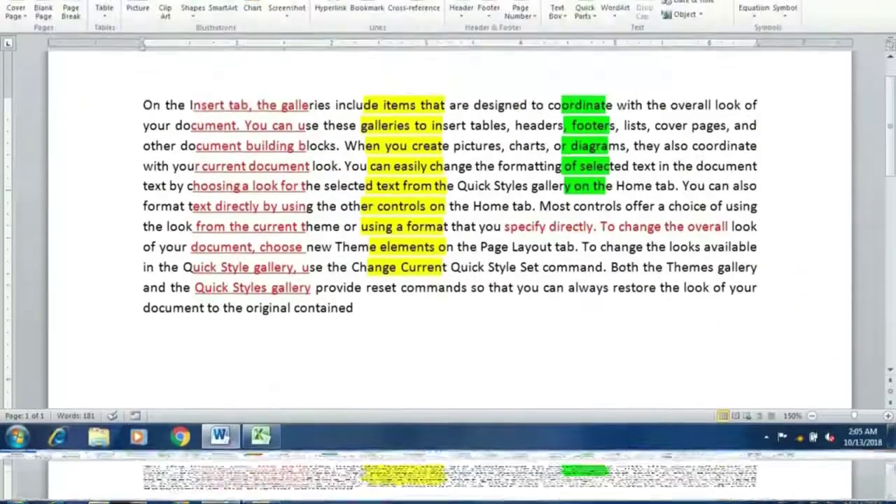
{"action": "left_click", "coordinate": [286, 52]}
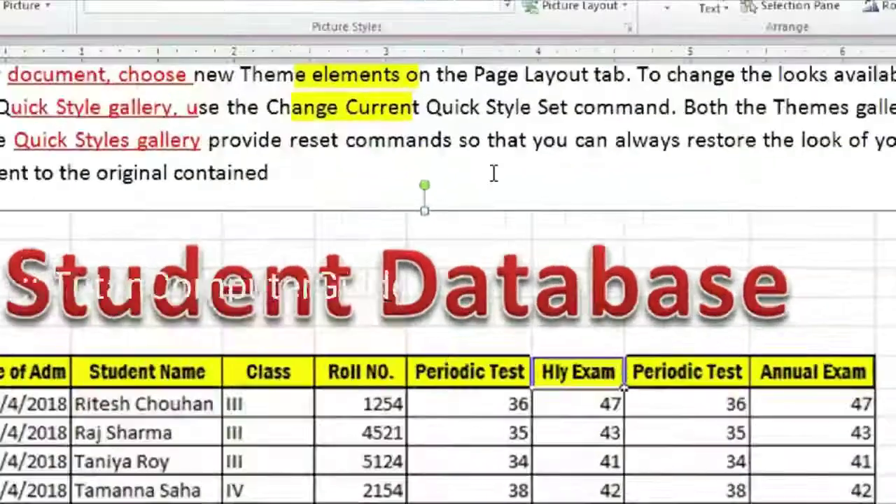
{"action": "scroll", "coordinate": [448, 280], "scroll_direction": "down", "scroll_amount": 2}
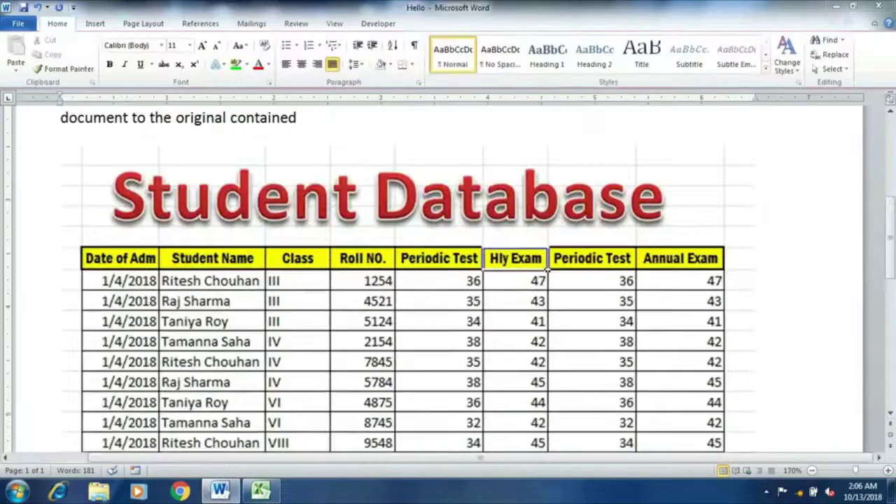
{"action": "scroll", "coordinate": [548, 268], "scroll_direction": "up", "scroll_amount": 1}
{"action": "scroll", "coordinate": [548, 279], "scroll_direction": "down", "scroll_amount": 1}
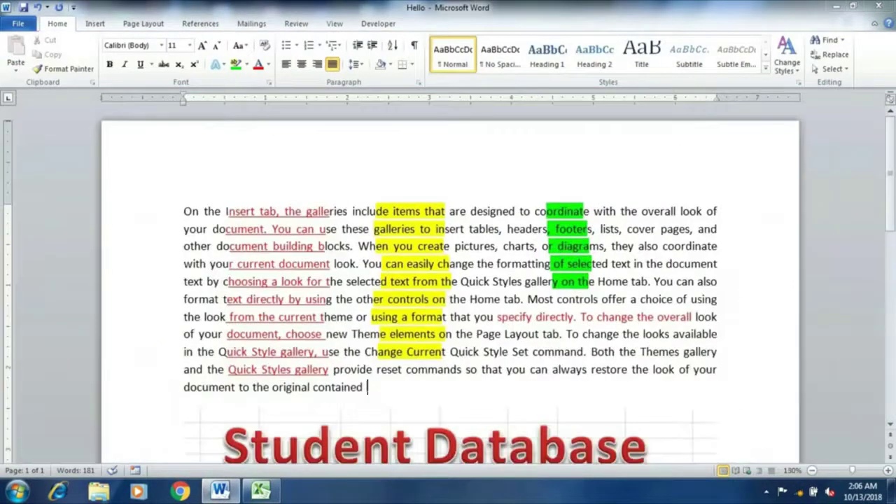
Step: Paste the captured Word window image on a new line below the Student Database picture
{"action": "scroll", "coordinate": [548, 278], "scroll_direction": "down", "scroll_amount": 4}
{"action": "scroll", "coordinate": [548, 279], "scroll_direction": "down", "scroll_amount": 2}
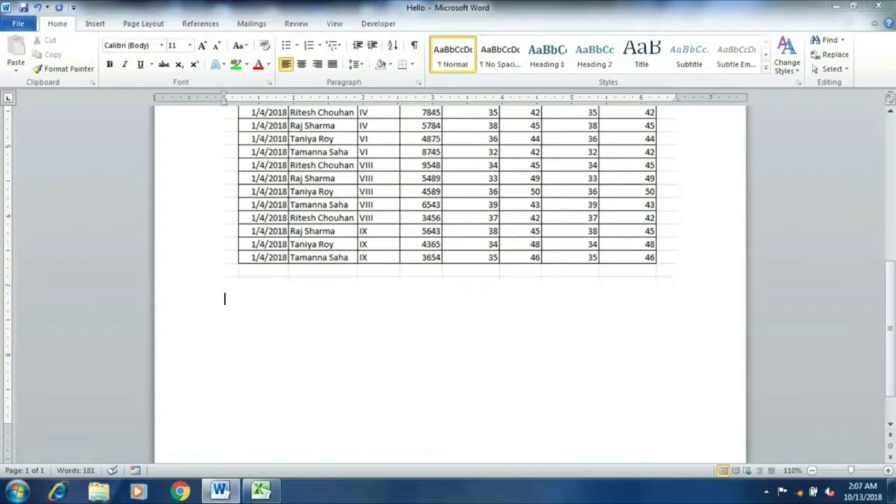
{"action": "left_click", "coordinate": [448, 210]}
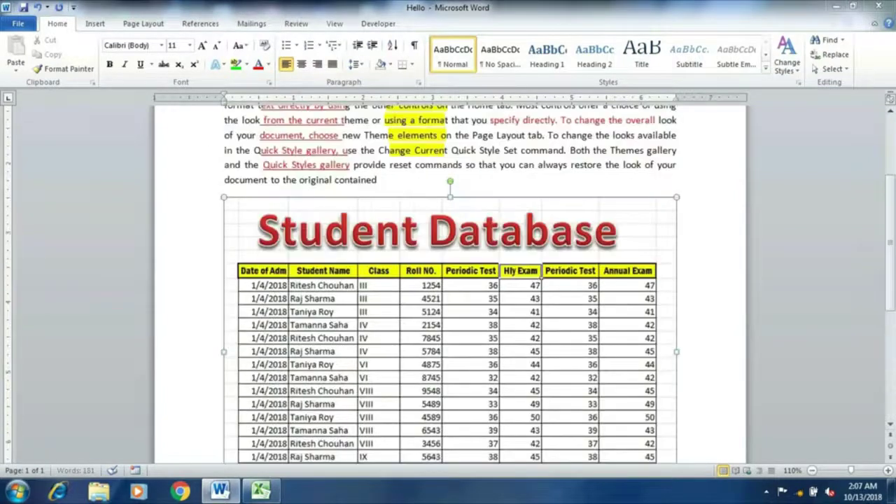
{"action": "scroll", "coordinate": [448, 280], "scroll_direction": "down", "scroll_amount": 5}
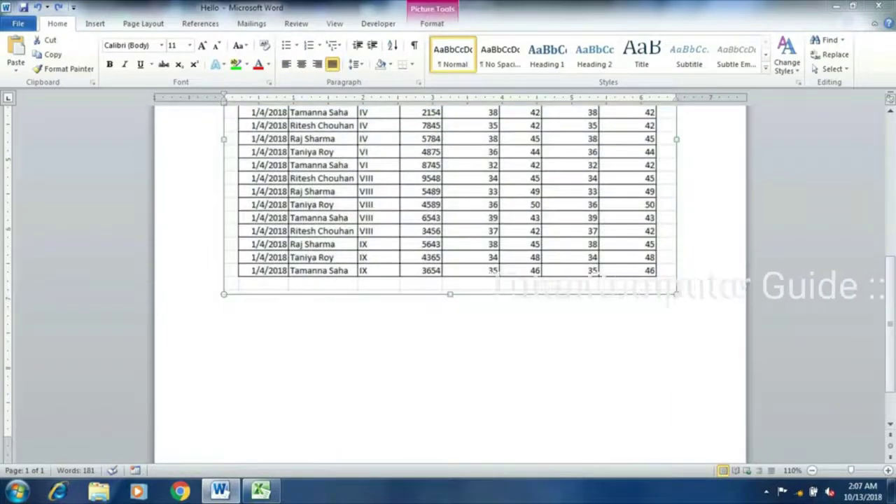
{"action": "left_click", "coordinate": [226, 336]}
{"action": "key", "text": "ctrl+v"}
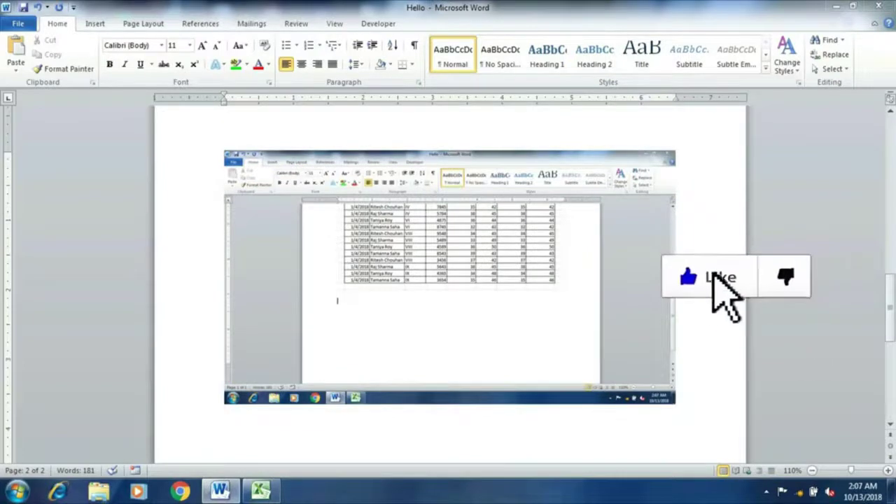
Step: Launch the Snipping Tool from Start > All Programs > Accessories
{"action": "scroll", "coordinate": [448, 301], "scroll_direction": "up", "scroll_amount": 2}
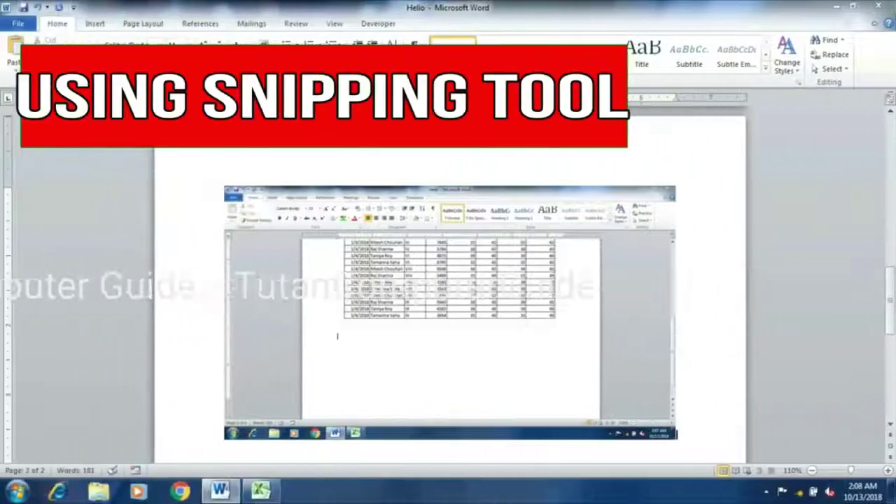
{"action": "scroll", "coordinate": [448, 294], "scroll_direction": "up", "scroll_amount": 3}
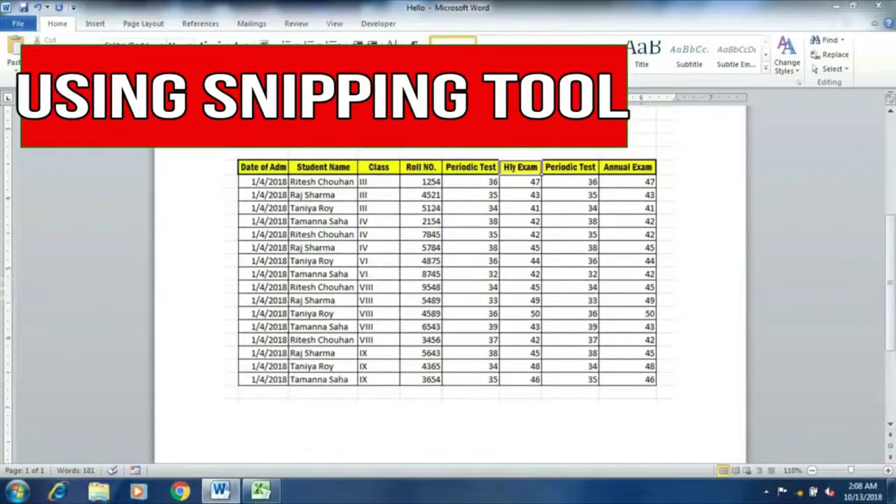
{"action": "scroll", "coordinate": [448, 294], "scroll_direction": "up", "scroll_amount": 2}
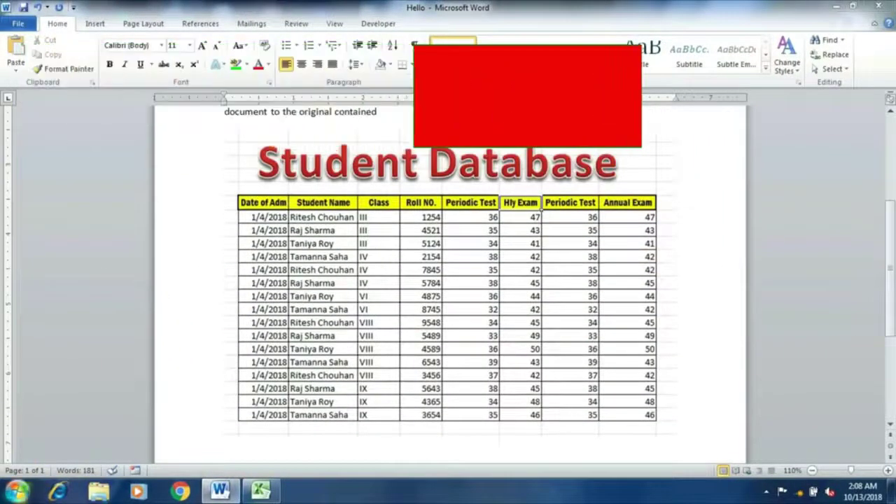
{"action": "left_click", "coordinate": [17, 490]}
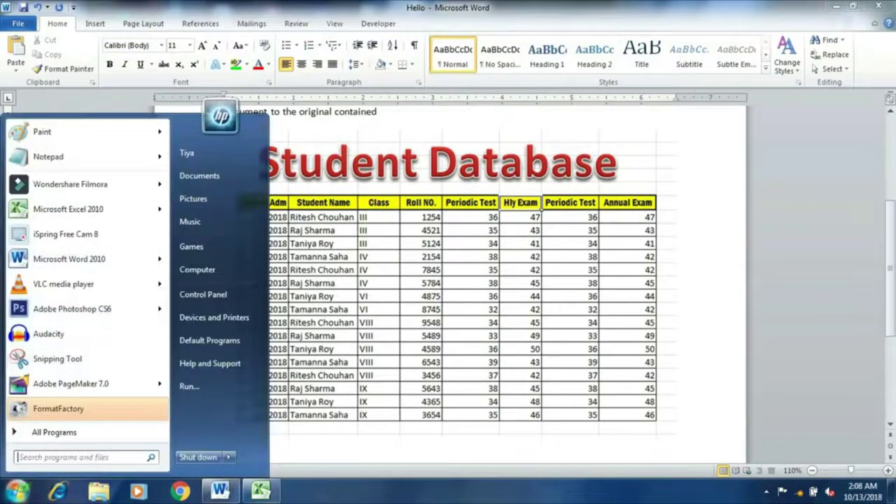
{"action": "left_click", "coordinate": [54, 431]}
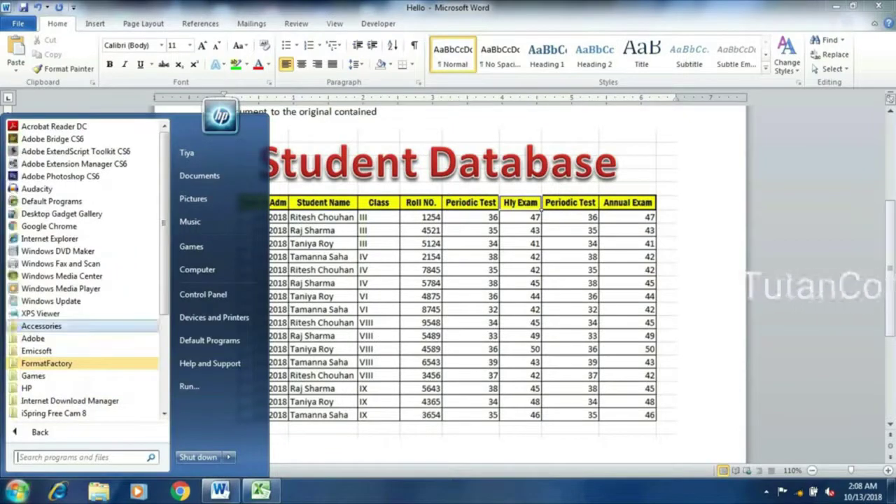
{"action": "left_click", "coordinate": [42, 326]}
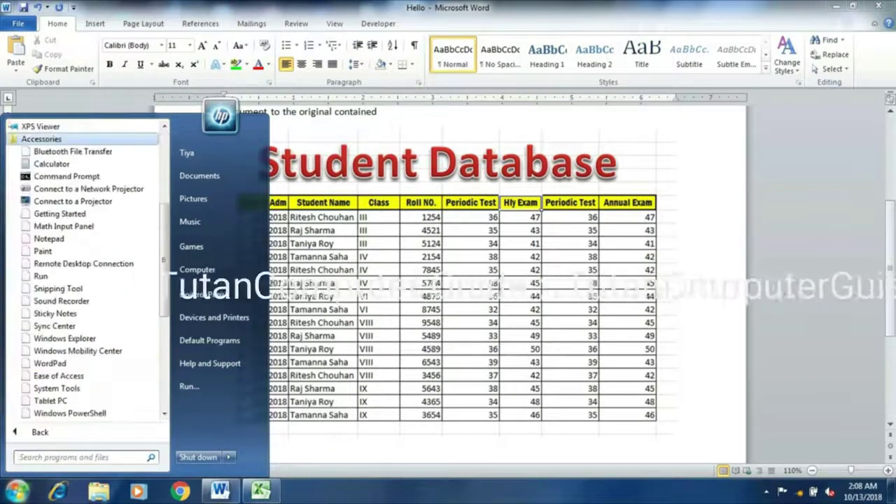
{"action": "scroll", "coordinate": [70, 288], "scroll_direction": "down", "scroll_amount": 2}
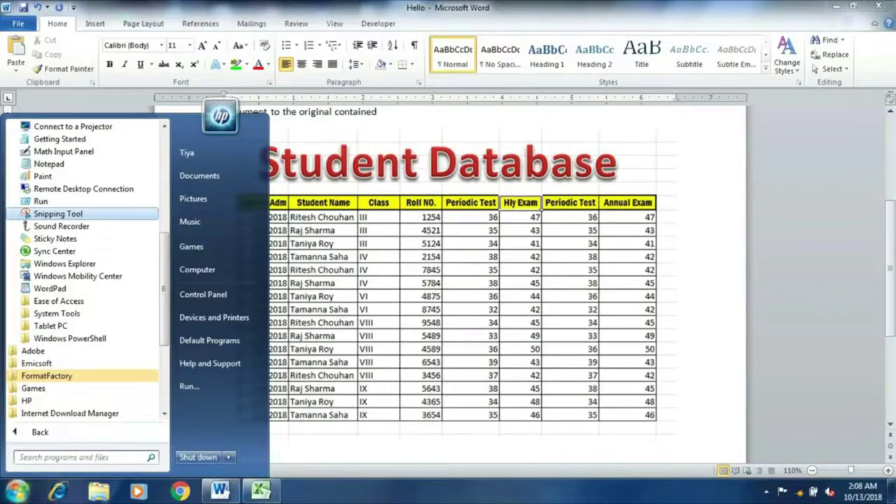
{"action": "left_click", "coordinate": [58, 213]}
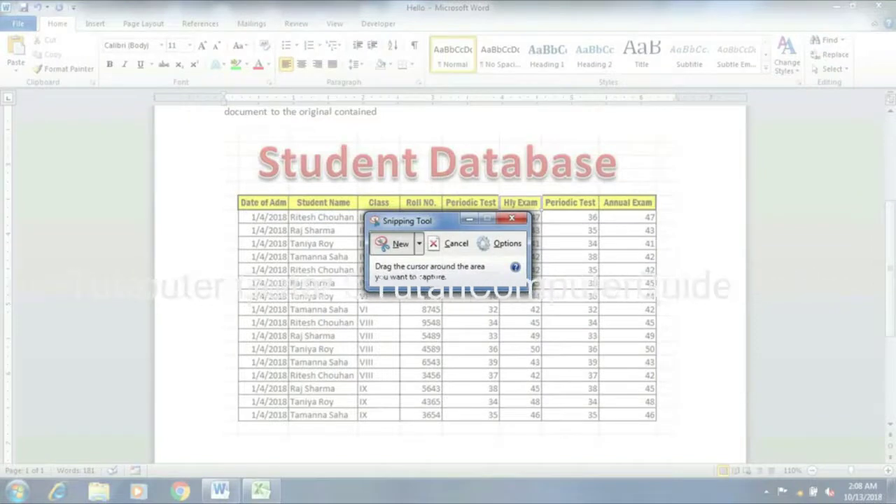
Step: Move the Snipping Tool window lower down and cancel its pending capture
{"action": "left_click_drag", "start_coordinate": [420, 220], "coordinate": [79, 51]}
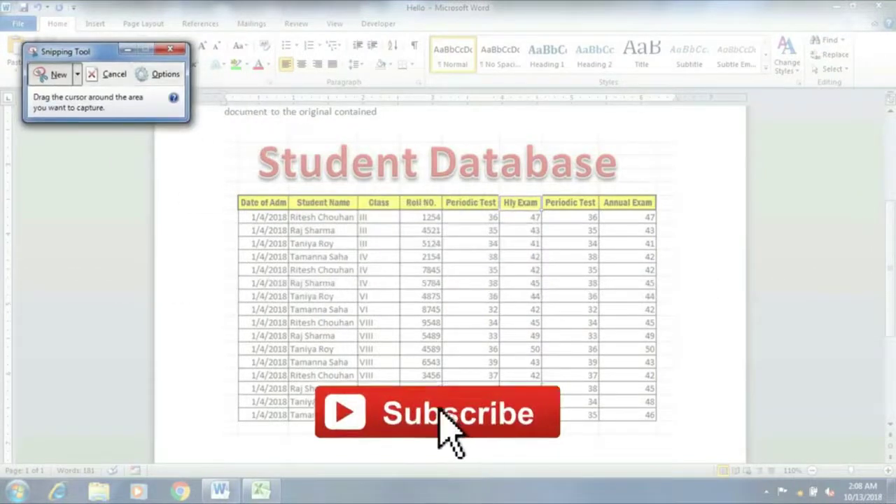
{"action": "left_click_drag", "start_coordinate": [65, 51], "coordinate": [68, 192]}
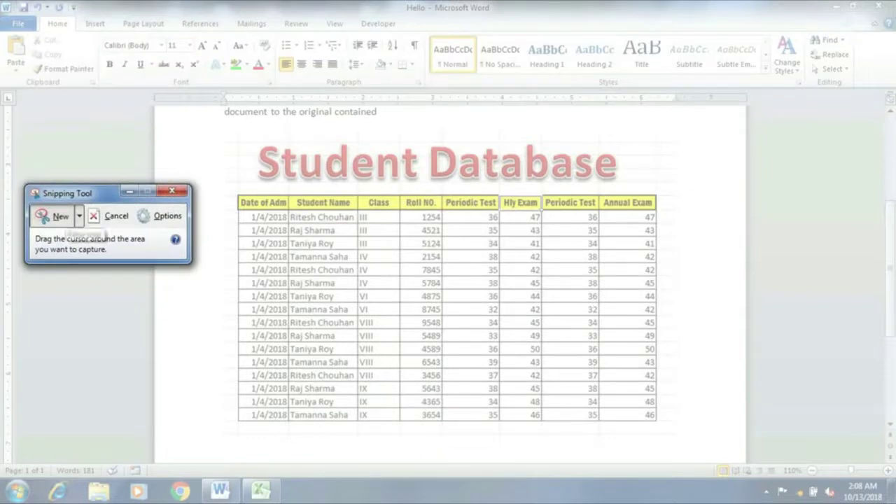
{"action": "left_click", "coordinate": [111, 216]}
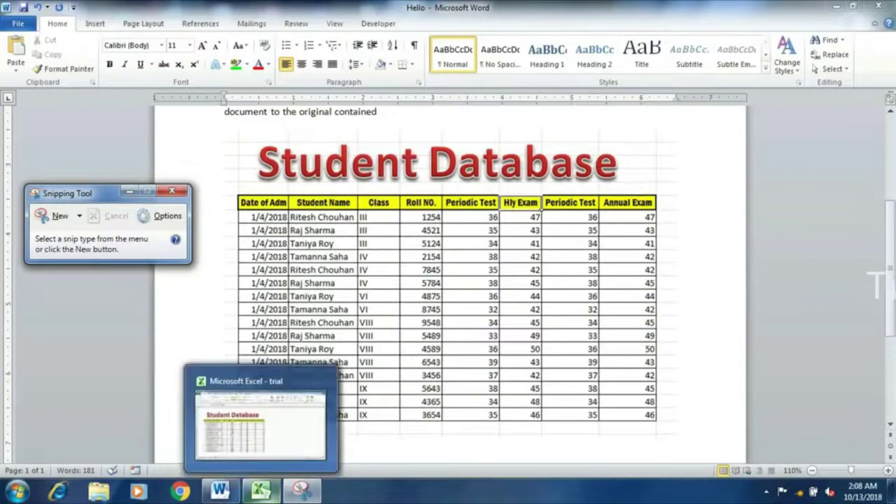
Step: Bring Excel to the front and snip the top strip of its ribbon
{"action": "left_click", "coordinate": [260, 490]}
{"action": "left_click", "coordinate": [221, 490]}
{"action": "left_click", "coordinate": [261, 490]}
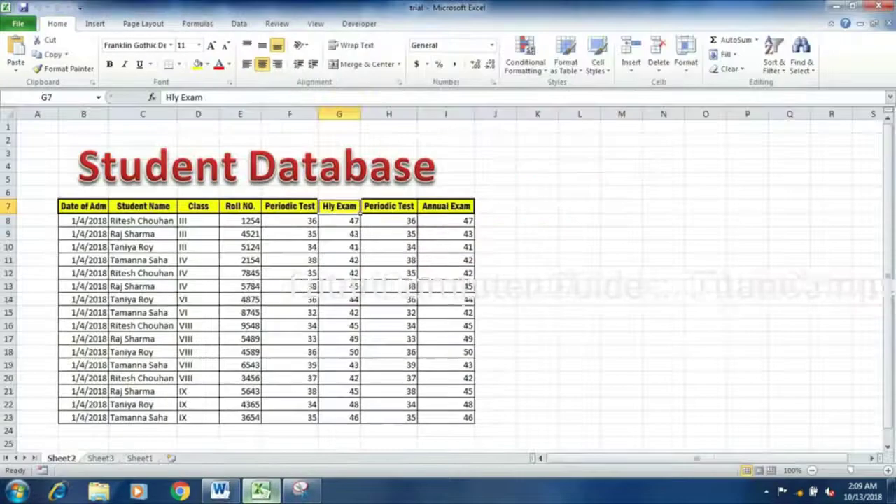
{"action": "left_click", "coordinate": [301, 490]}
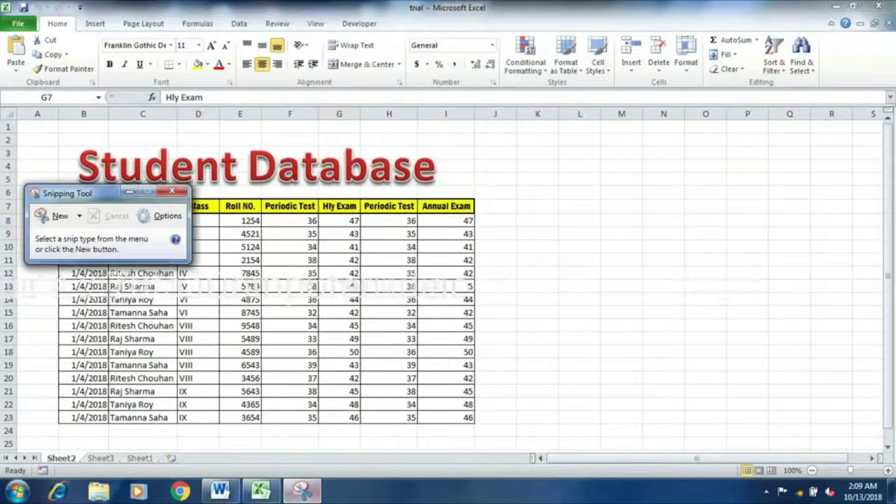
{"action": "left_click_drag", "start_coordinate": [70, 193], "coordinate": [695, 121]}
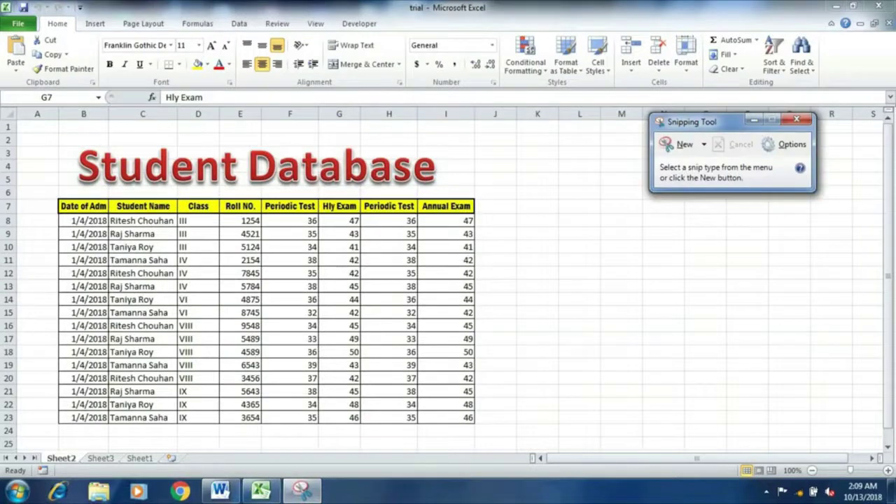
{"action": "left_click", "coordinate": [679, 144]}
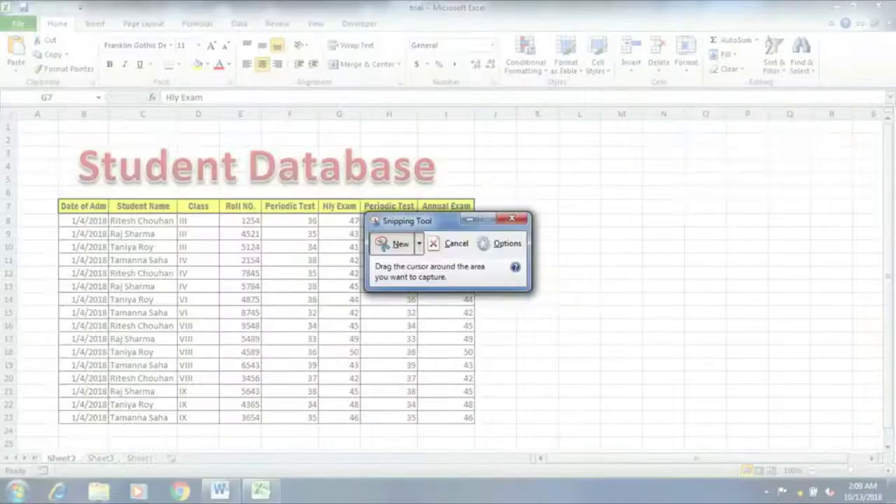
{"action": "left_click_drag", "start_coordinate": [80, 1], "coordinate": [584, 90]}
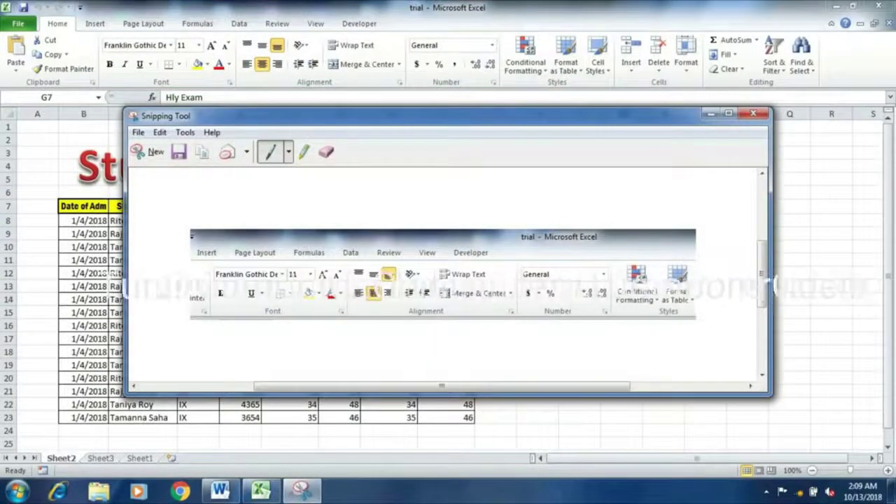
Step: Draw a blue-pen check mark on the snip, then erase it
{"action": "left_click", "coordinate": [288, 152]}
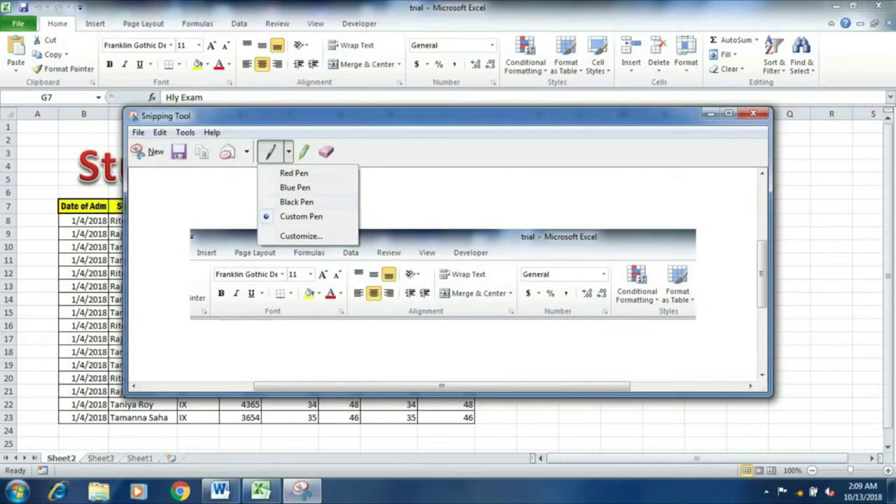
{"action": "left_click", "coordinate": [295, 187]}
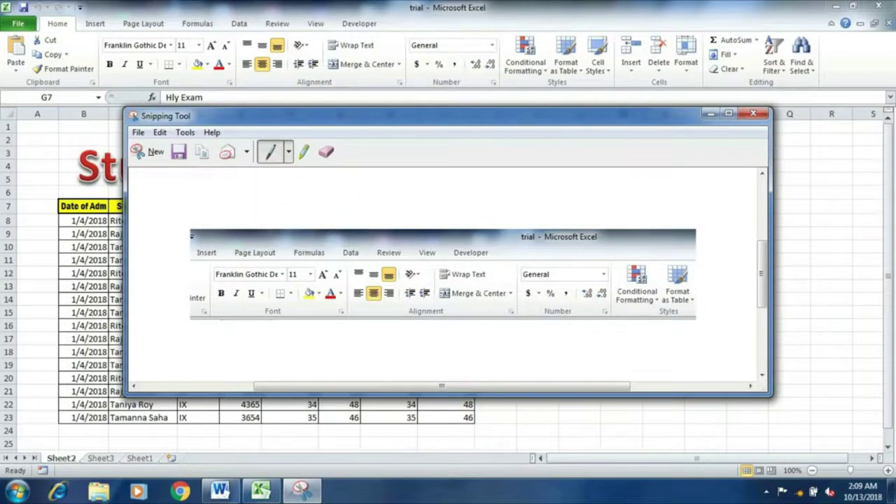
{"action": "left_click_drag", "start_coordinate": [522, 255], "coordinate": [579, 225]}
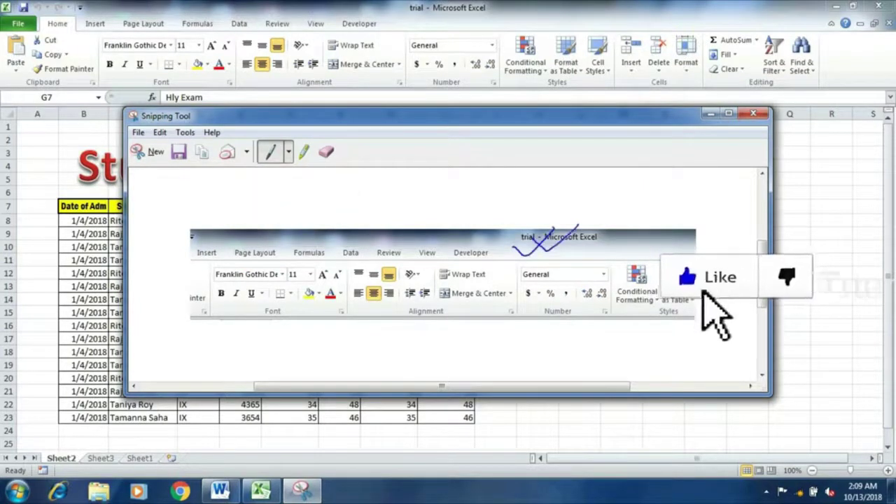
{"action": "left_click", "coordinate": [327, 151]}
{"action": "left_click", "coordinate": [553, 238]}
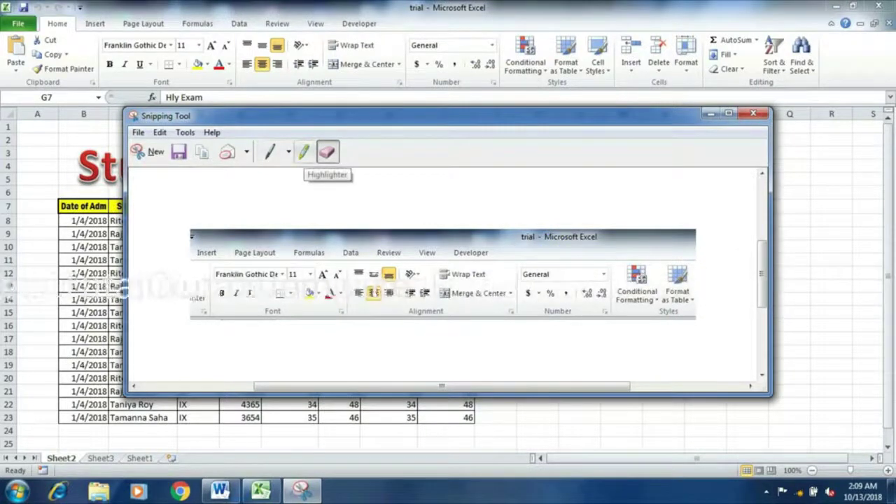
Step: Highlight Developer, the bold/italic/underline/border buttons and the decimal buttons in yellow
{"action": "left_click", "coordinate": [303, 151]}
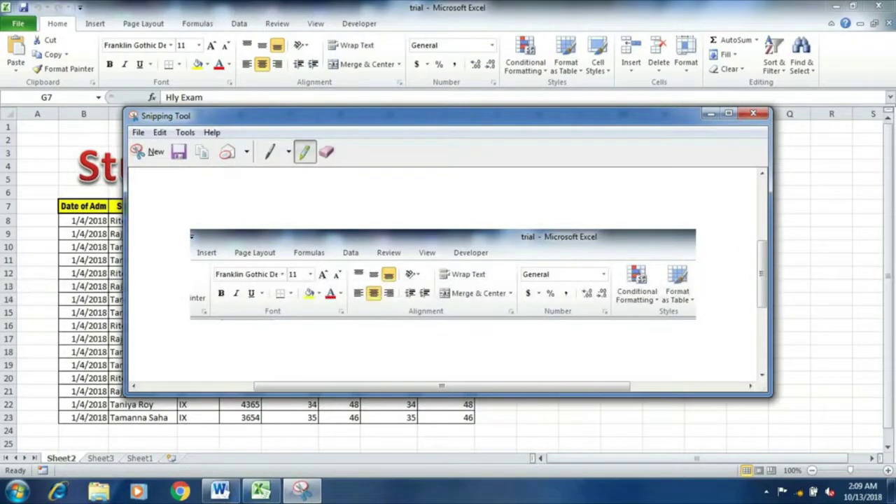
{"action": "left_click_drag", "start_coordinate": [455, 252], "coordinate": [497, 252]}
{"action": "left_click_drag", "start_coordinate": [219, 293], "coordinate": [301, 294]}
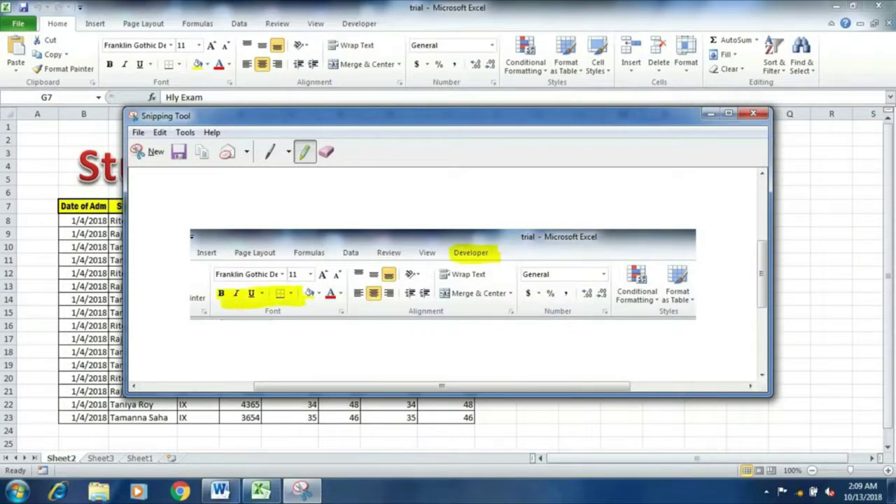
{"action": "left_click_drag", "start_coordinate": [580, 289], "coordinate": [607, 301]}
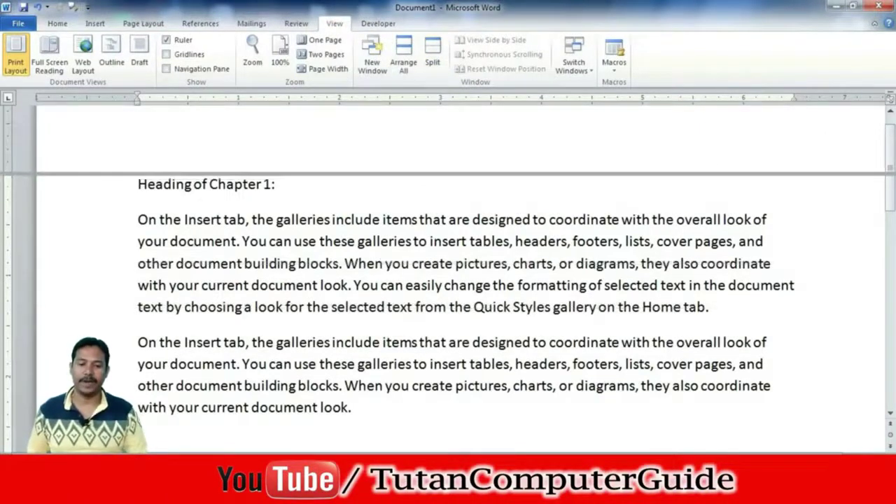
Step: Split the window with Ctrl+Alt+S, placing the divider between the two paragraphs
{"action": "key", "text": "Escape"}
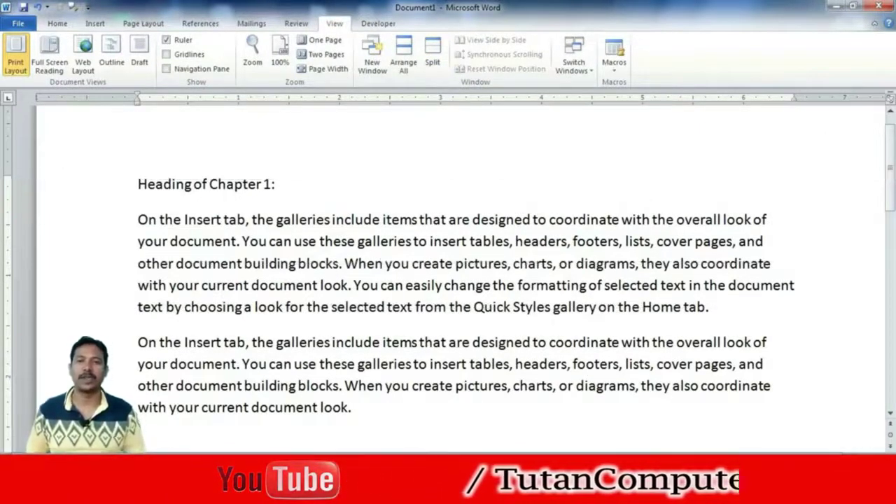
{"action": "key", "text": "ctrl+alt+s"}
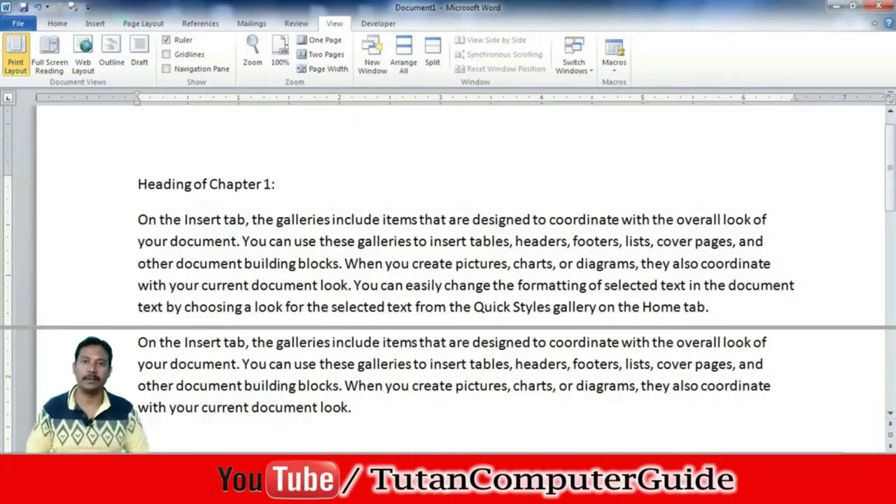
{"action": "left_click", "coordinate": [448, 133]}
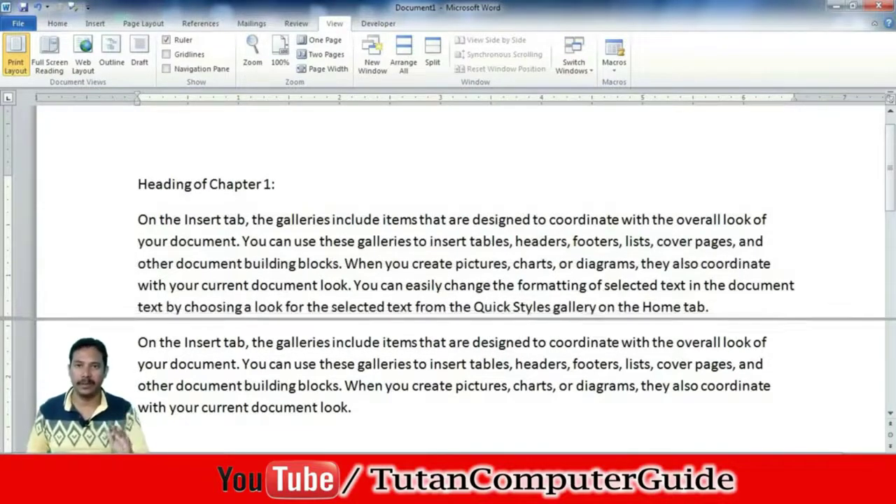
{"action": "left_click", "coordinate": [448, 317]}
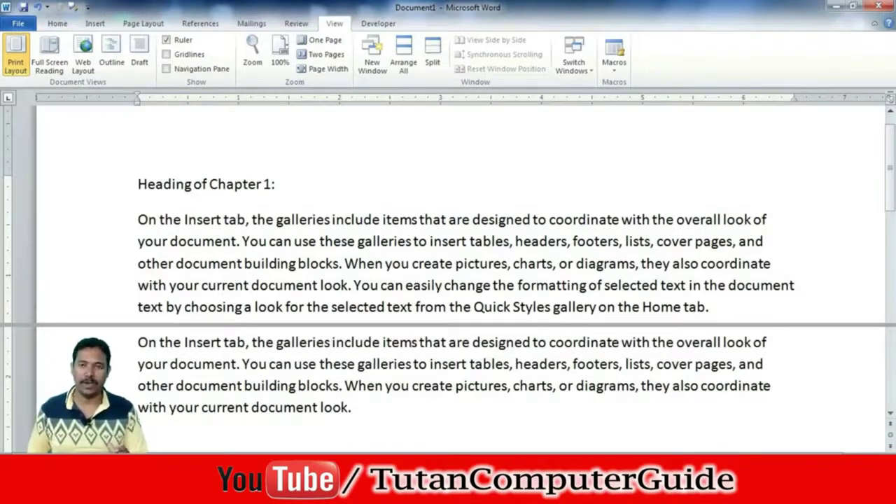
{"action": "left_click", "coordinate": [470, 324]}
{"action": "type", "text": "dfhjdfhj"}
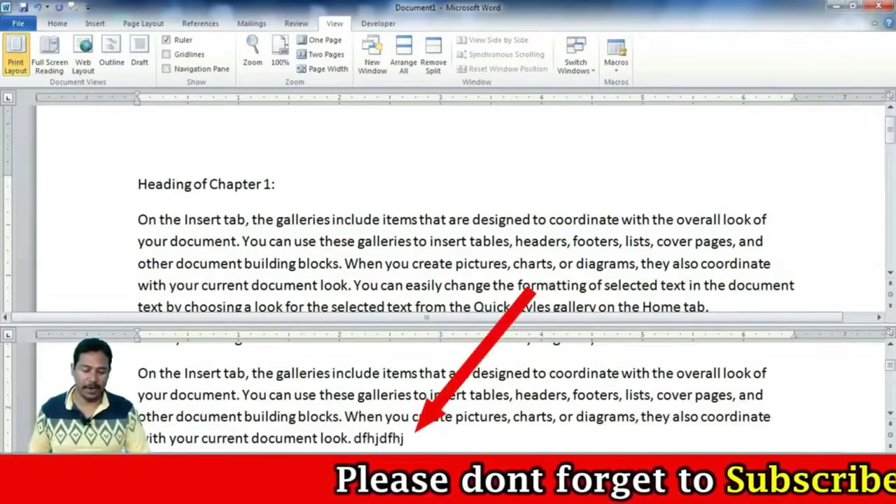
Step: Type three lines of filler text after the second paragraph
{"action": "type", "text": "dfl;hj dflhdfhj"}
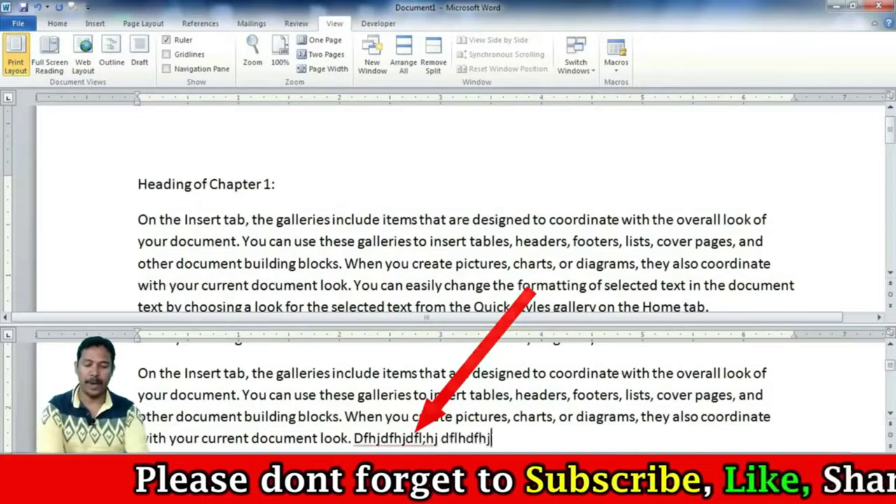
{"action": "type", "text": "df; fhdfkjhdfjhdfl; "}
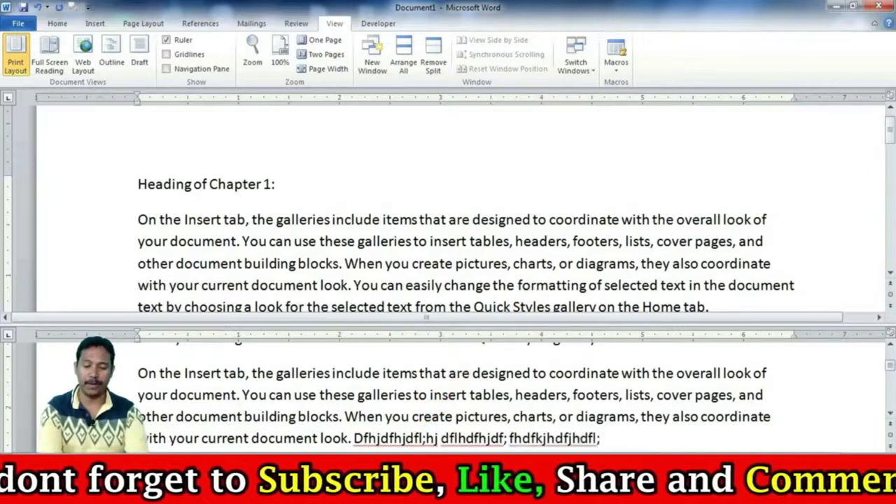
{"action": "type", "text": "fgjhfgj;hfgj"}
{"action": "key", "text": "Return"}
{"action": "type", "text": "fgjfg"}
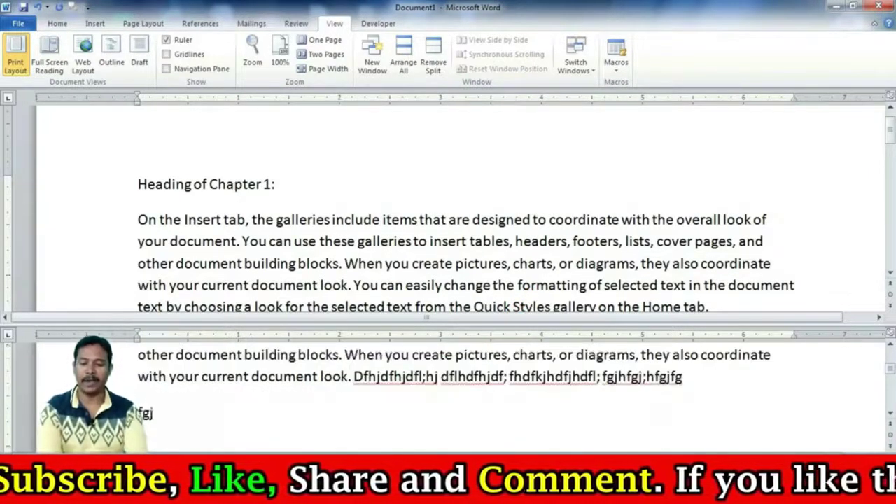
{"action": "type", "text": "jfgjfgj"}
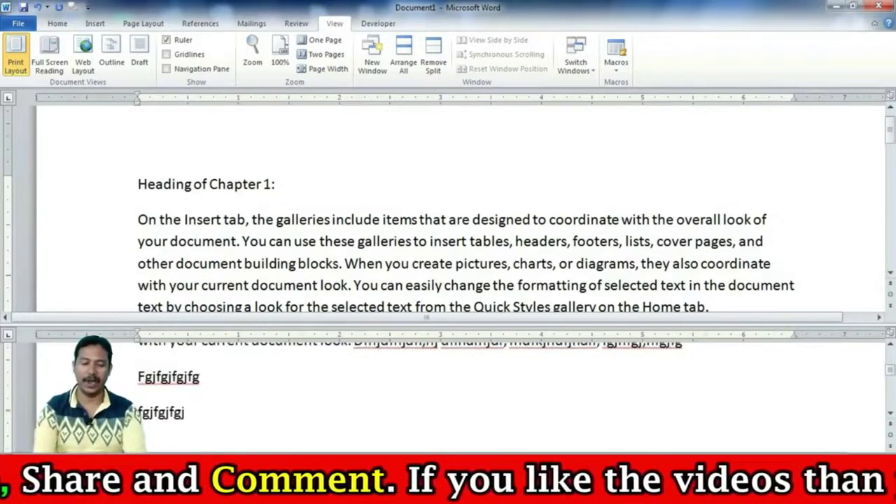
{"action": "type", "text": "fgjfgjfg"}
{"action": "type", "text": "j ghkghkgjfgj;lgj ghk"}
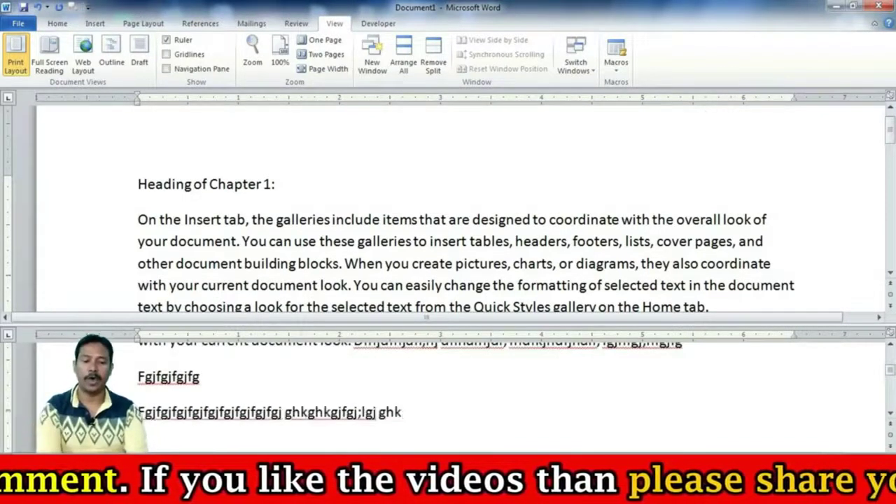
{"action": "type", "text": "gh"}
{"action": "key", "text": "Return"}
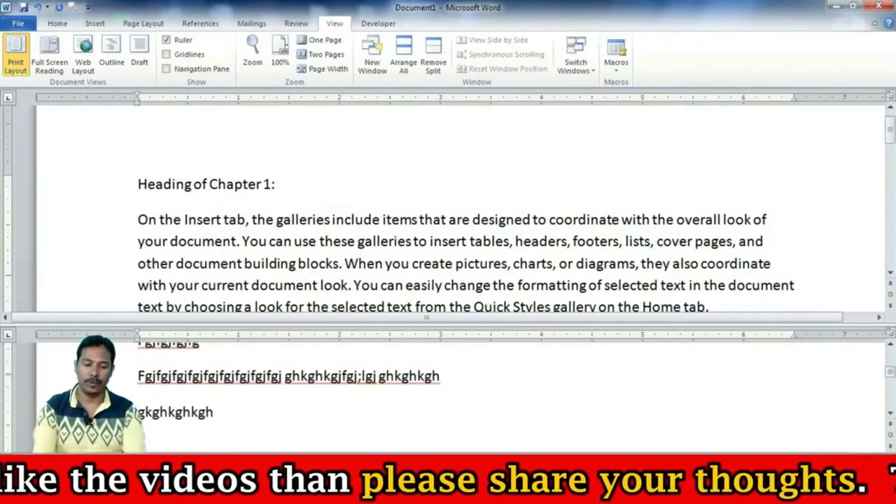
{"action": "key", "text": "Return"}
{"action": "type", "text": "ghkhg"}
Step: Add an empty paragraph and return the window to a single pane
{"action": "key", "text": "Return"}
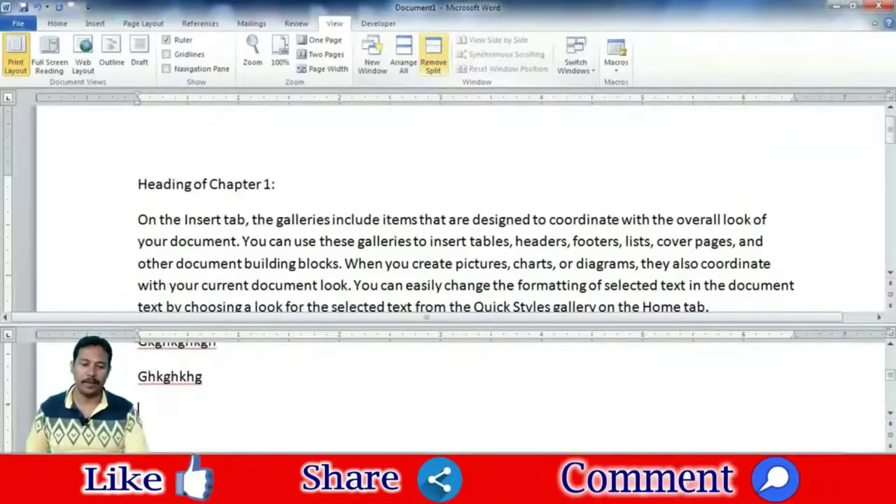
{"action": "left_click", "coordinate": [434, 56]}
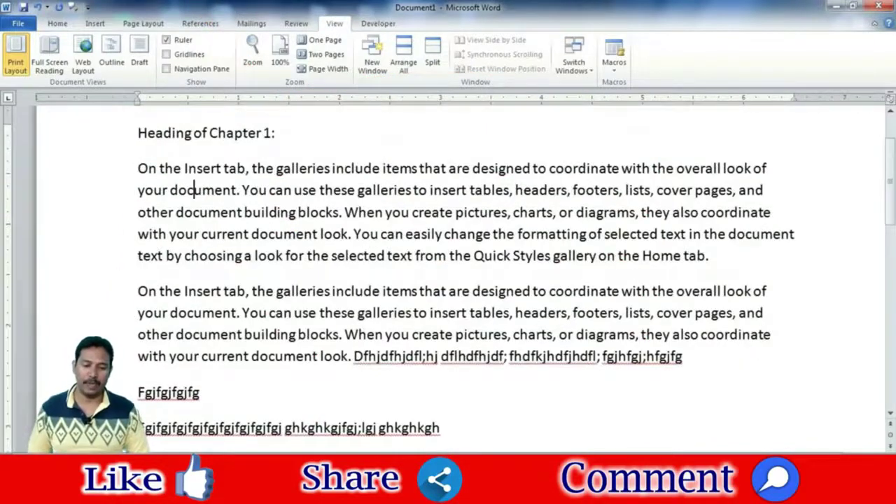
{"action": "scroll", "coordinate": [448, 280], "scroll_direction": "down", "scroll_amount": 3}
Step: Choose Draw Text Box from the Insert tab's Text Box gallery
{"action": "scroll", "coordinate": [448, 280], "scroll_direction": "up", "scroll_amount": 2}
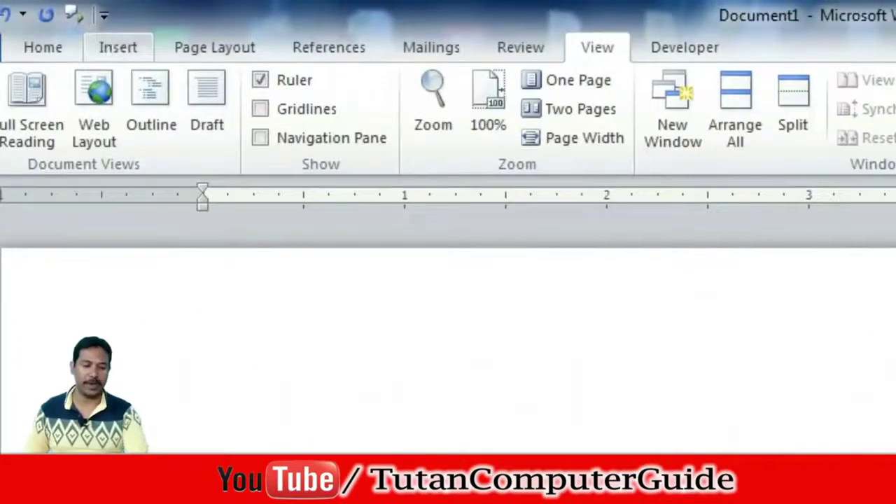
{"action": "left_click", "coordinate": [117, 47]}
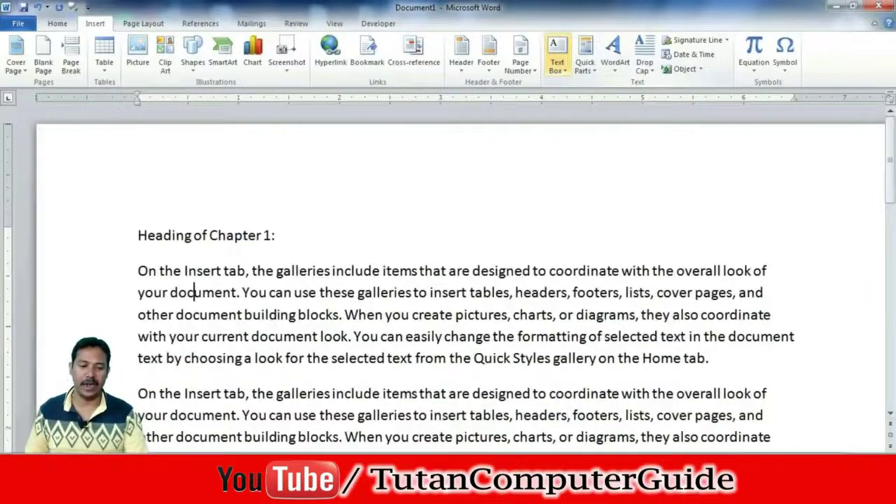
{"action": "left_click", "coordinate": [553, 68]}
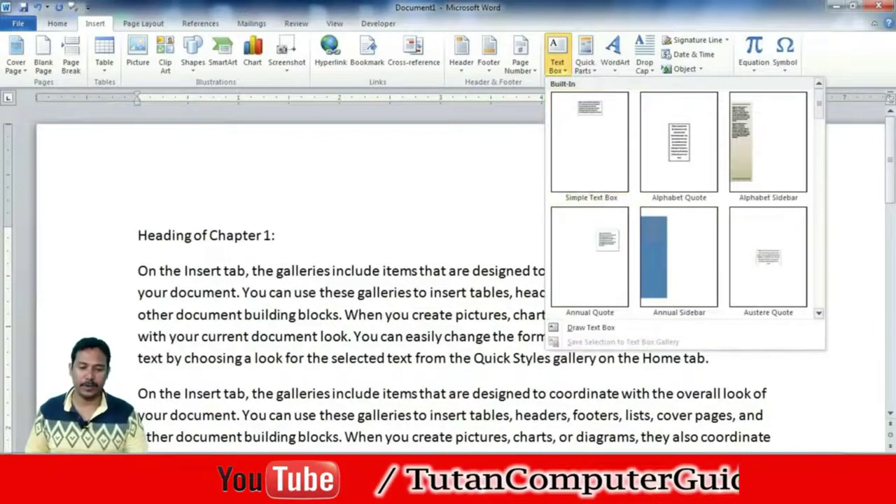
{"action": "left_click", "coordinate": [591, 327]}
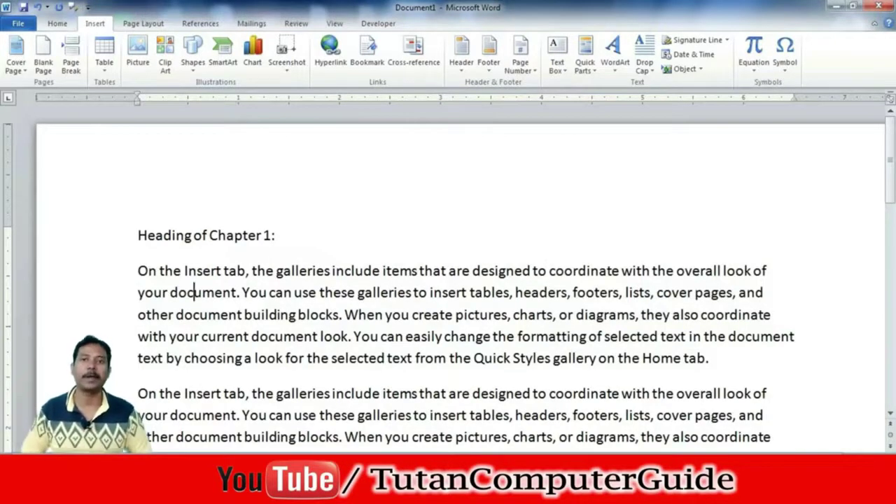
Step: Draw a narrow text box at the page's top-left and type 'Thir' into it
{"action": "left_click_drag", "start_coordinate": [49, 132], "coordinate": [76, 219]}
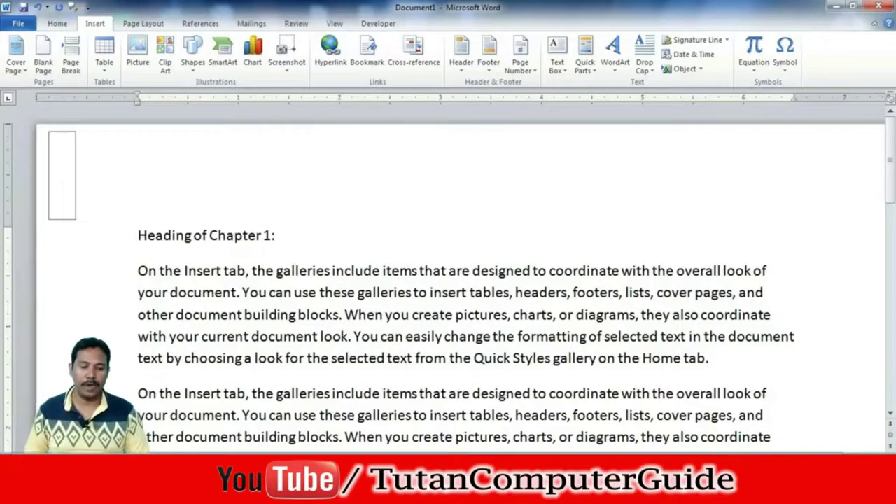
{"action": "left_click_drag", "start_coordinate": [75, 219], "coordinate": [79, 219]}
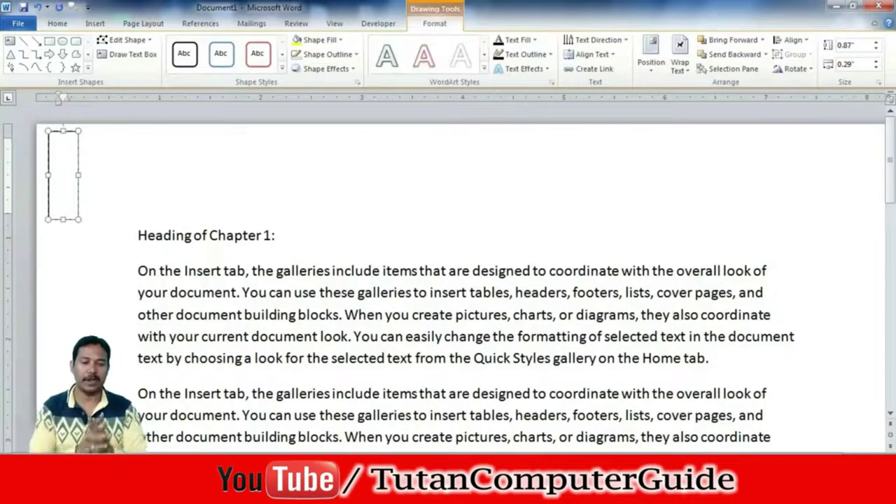
{"action": "type", "text": "Thir"}
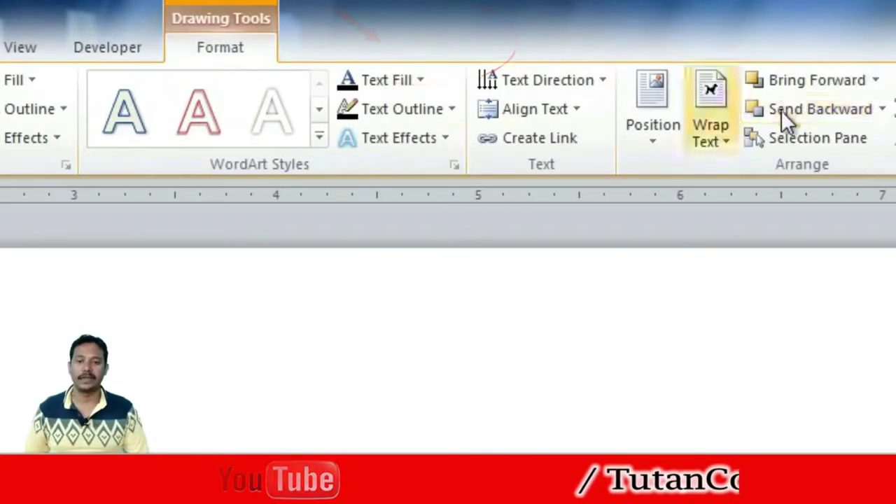
{"action": "left_click", "coordinate": [545, 82]}
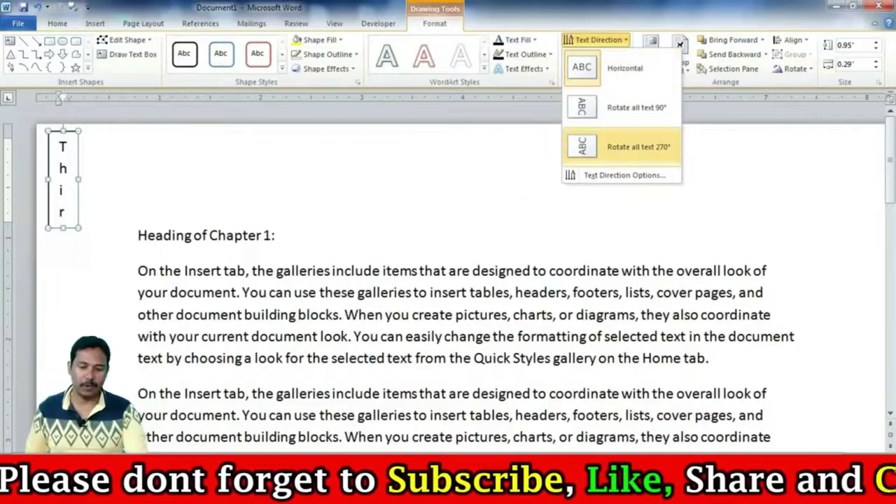
Step: Widen the box so 'Third' fits and set its text direction to Rotate all text 90°
{"action": "left_click", "coordinate": [637, 146]}
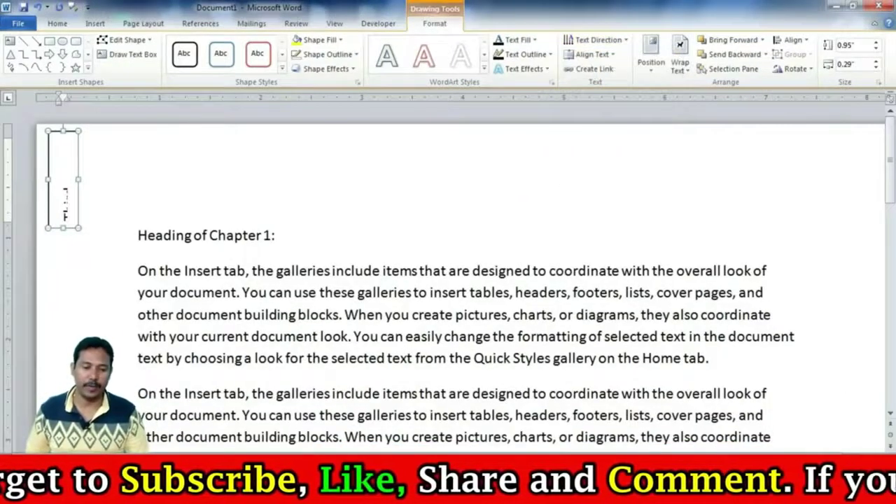
{"action": "left_click_drag", "start_coordinate": [78, 179], "coordinate": [95, 179]}
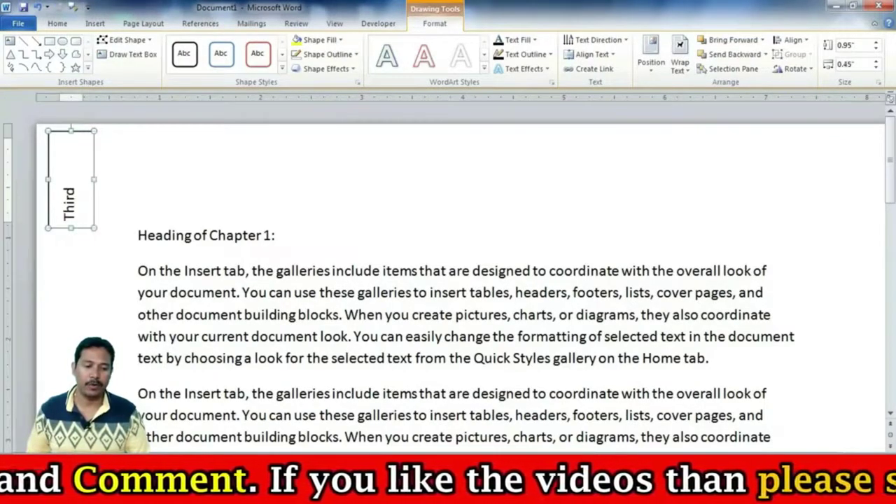
{"action": "left_click", "coordinate": [595, 40]}
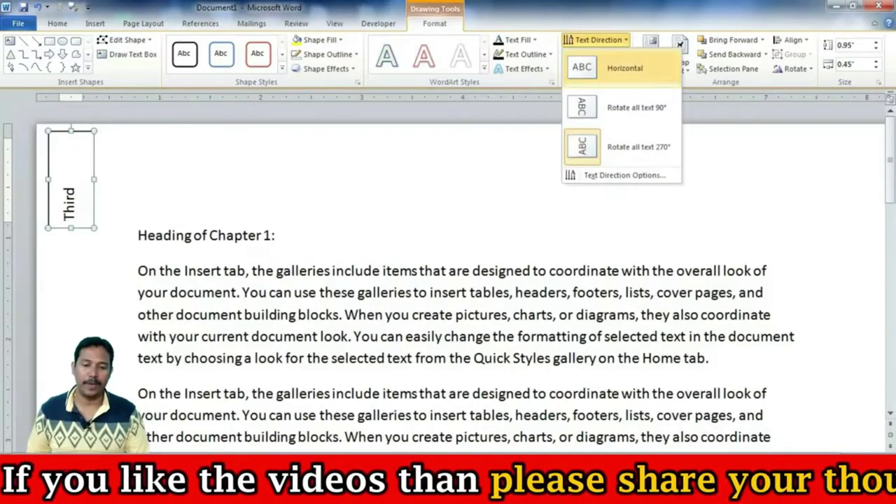
{"action": "left_click", "coordinate": [625, 68]}
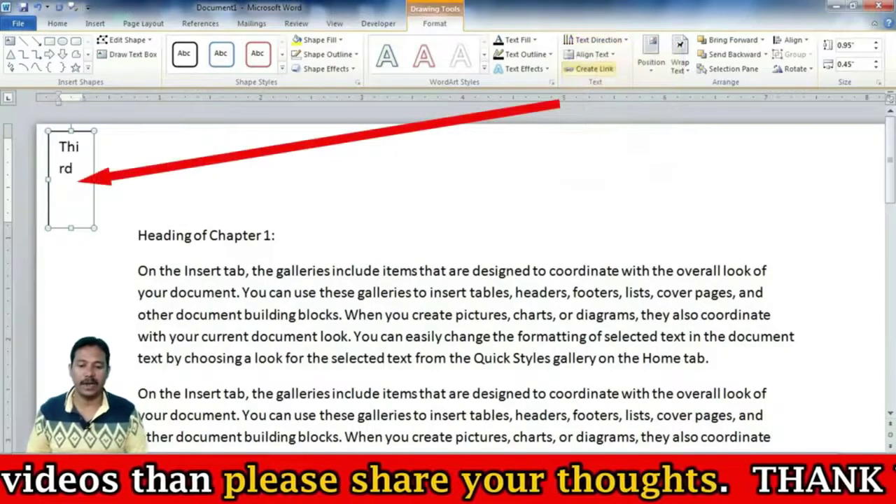
{"action": "left_click", "coordinate": [595, 40]}
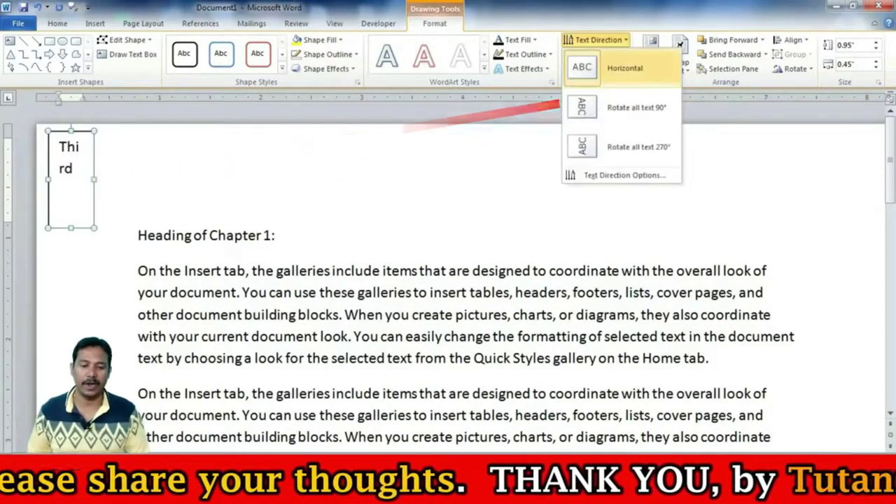
{"action": "left_click", "coordinate": [636, 108]}
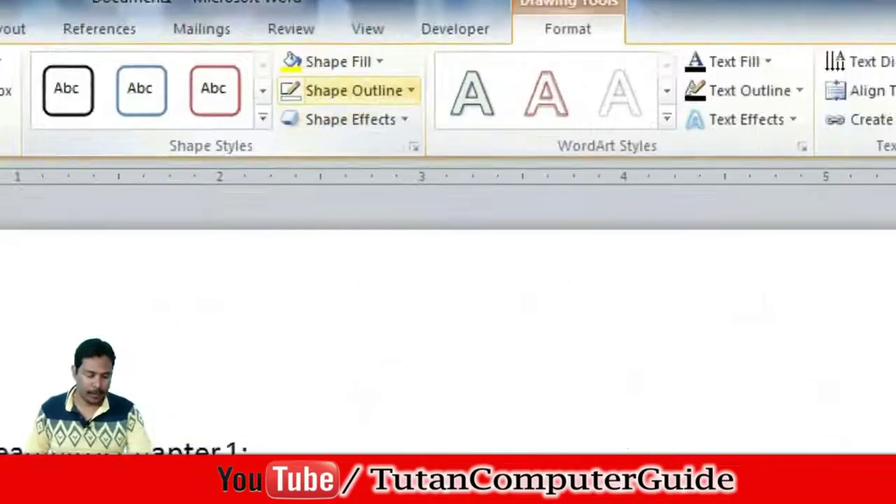
Step: Set the text box's Shape Outline to No Outline
{"action": "left_click", "coordinate": [339, 89]}
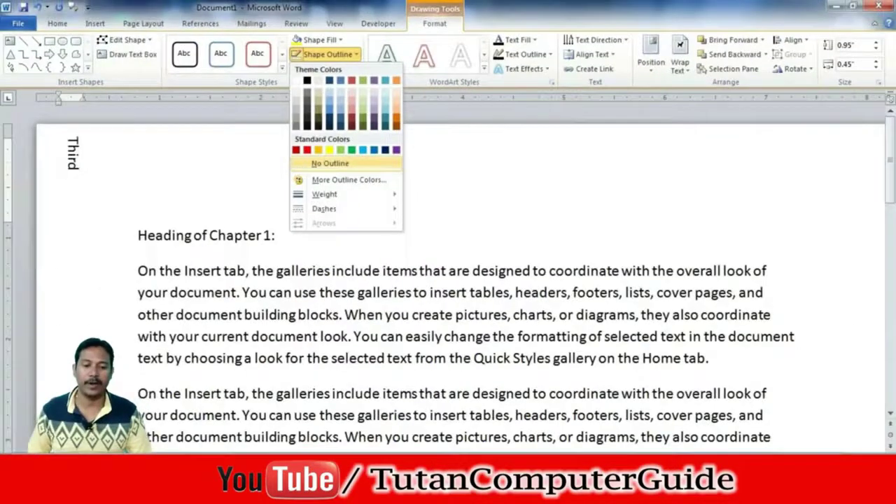
{"action": "left_click", "coordinate": [329, 163]}
{"action": "left_click", "coordinate": [189, 236]}
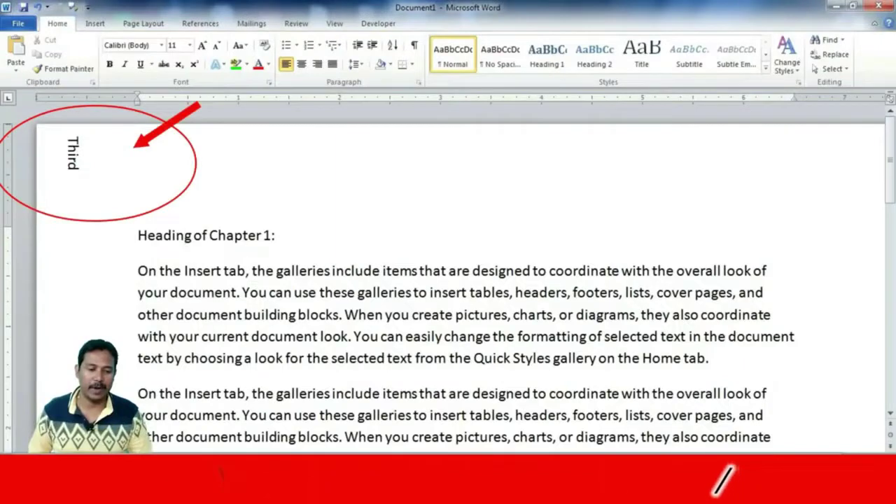
Step: Center 'Third' inside the text box with Ctrl+E
{"action": "left_click", "coordinate": [73, 152]}
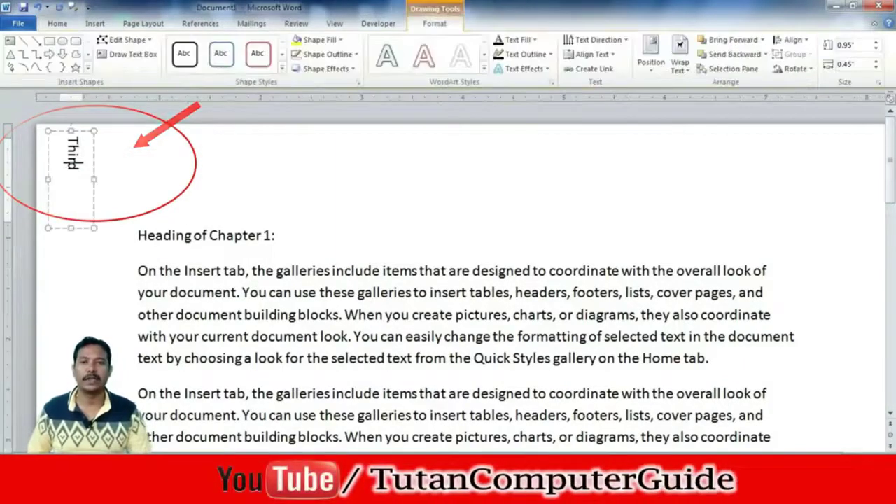
{"action": "left_click", "coordinate": [174, 235]}
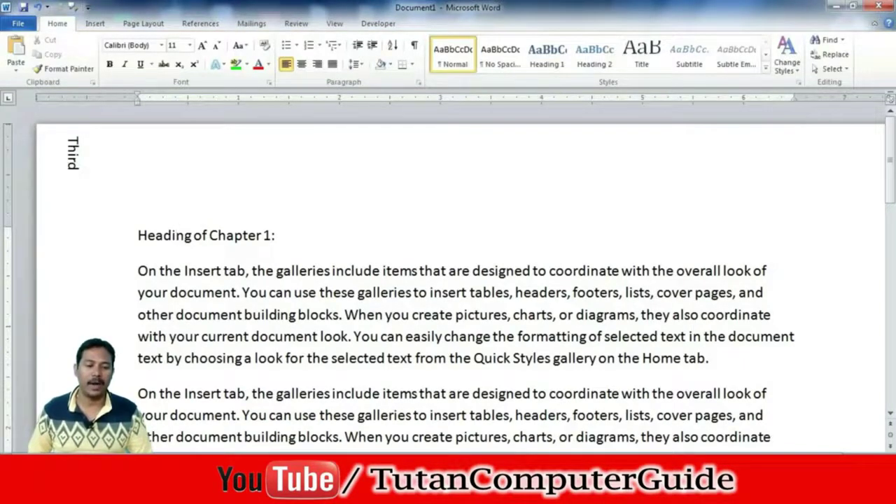
{"action": "left_click", "coordinate": [72, 157]}
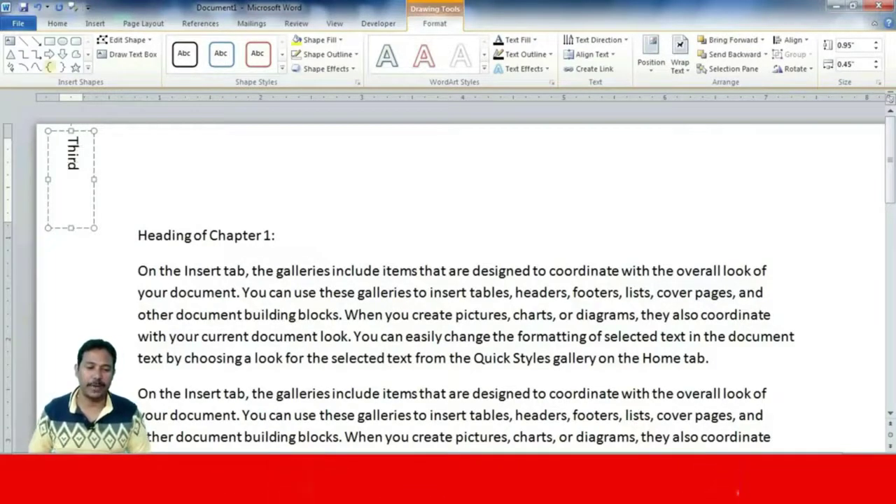
{"action": "left_click", "coordinate": [57, 24]}
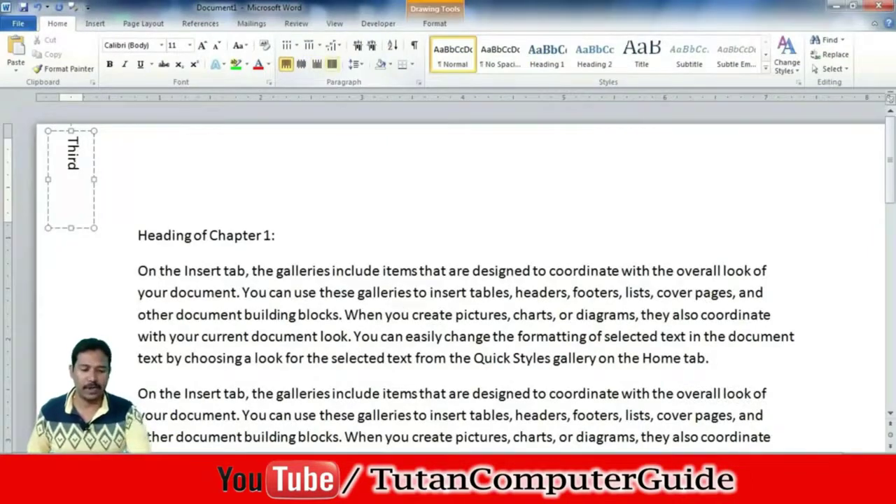
{"action": "key", "text": "ctrl+e"}
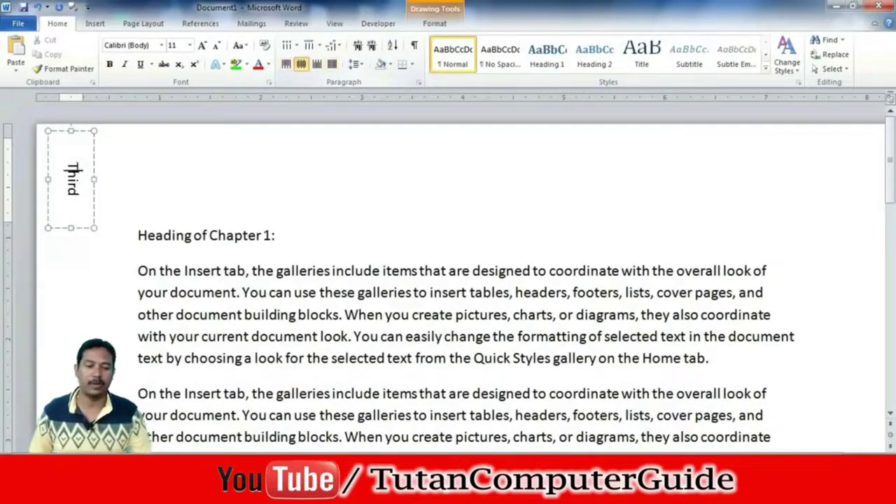
{"action": "left_click", "coordinate": [226, 336]}
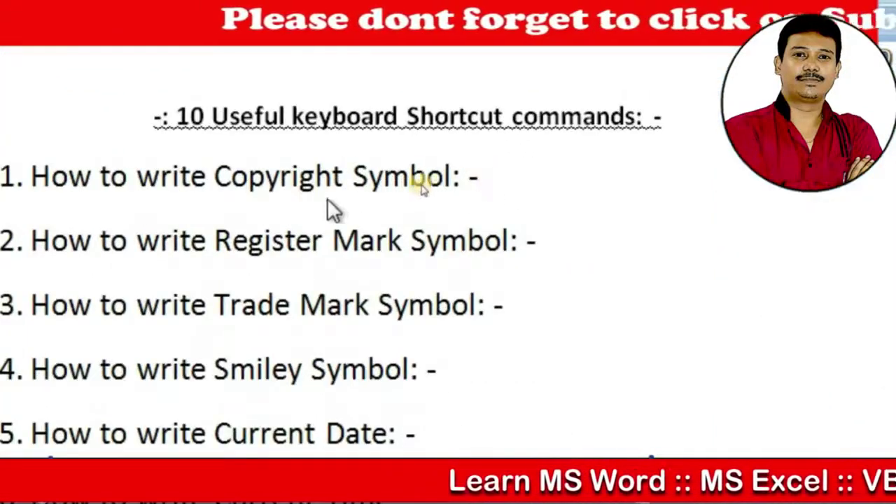
Step: After 'Copyright Symbol: -', type 2007 and insert © with Ctrl+Alt+C
{"action": "left_click", "coordinate": [498, 177]}
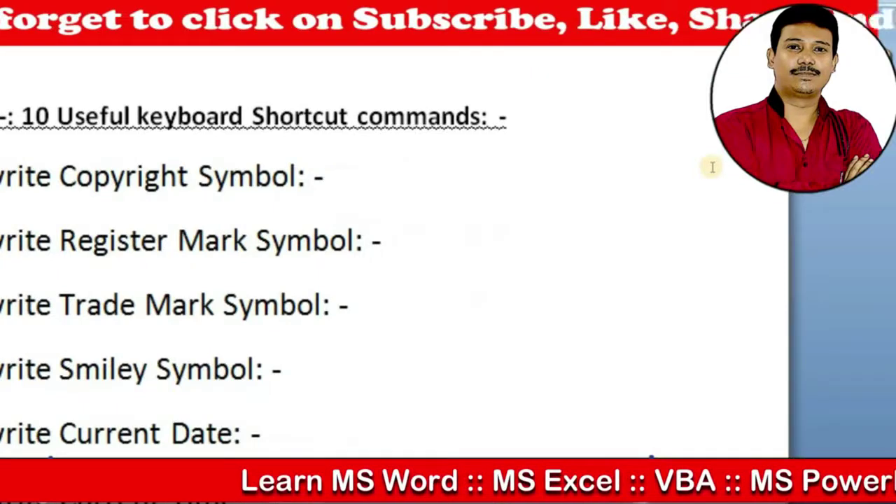
{"action": "type", "text": "  2"}
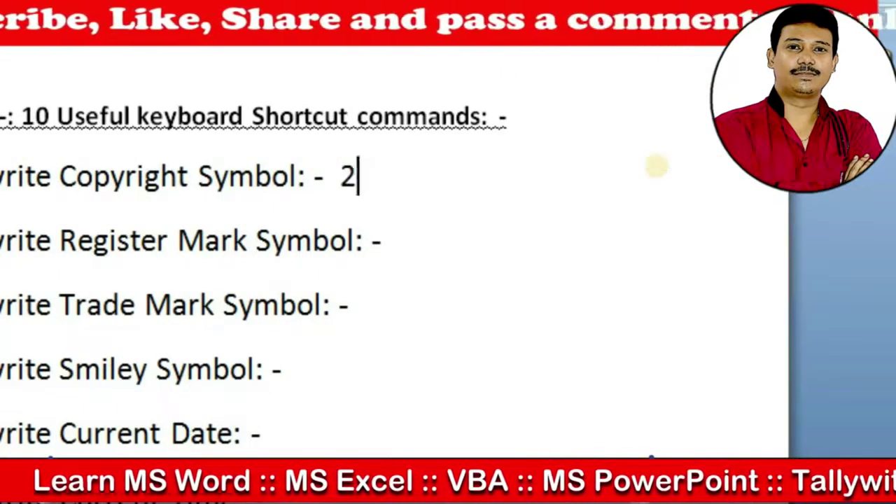
{"action": "type", "text": "0"}
{"action": "key", "text": "Tab"}
{"action": "type", "text": "07"}
{"action": "key", "text": "BackSpace"}
{"action": "key", "text": "BackSpace"}
{"action": "key", "text": "BackSpace"}
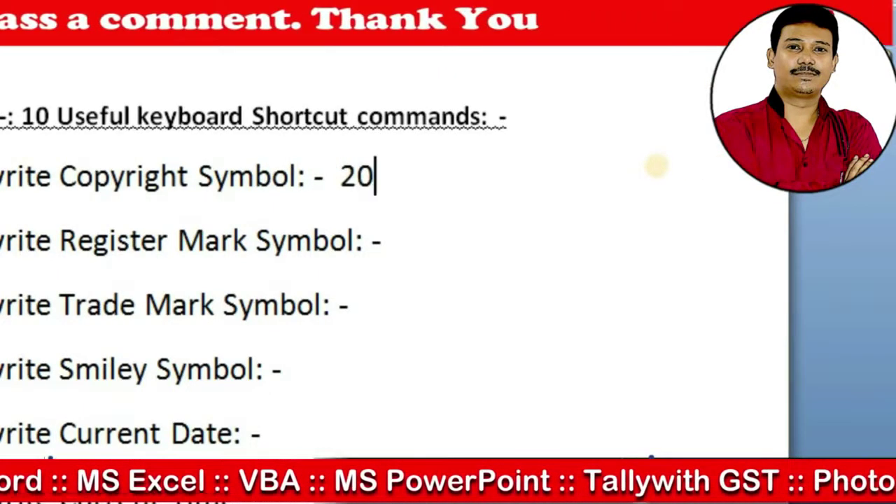
{"action": "type", "text": "0"}
{"action": "type", "text": "7"}
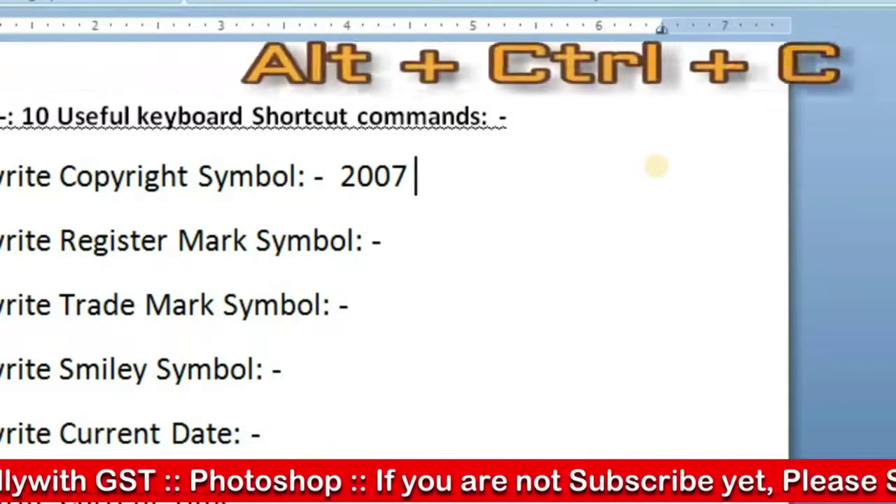
{"action": "key", "text": "ctrl+alt+c"}
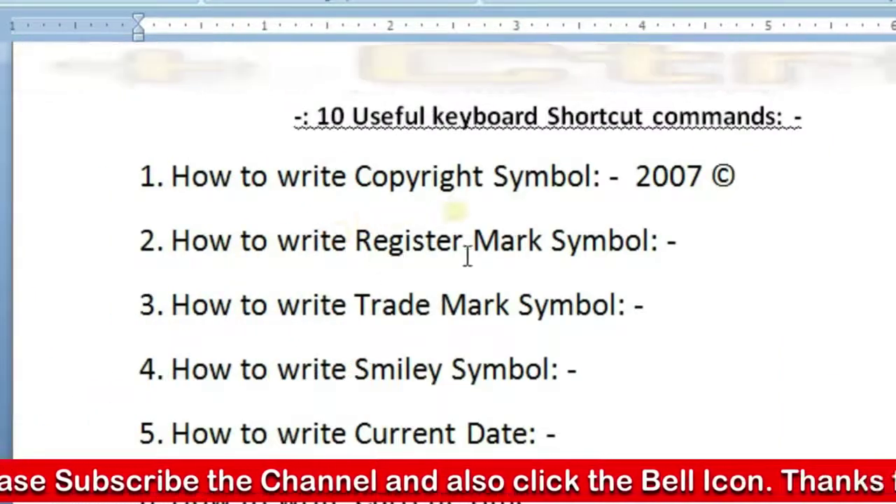
Step: Add 'Sony®' at the end of the Register Mark line
{"action": "left_click", "coordinate": [704, 243]}
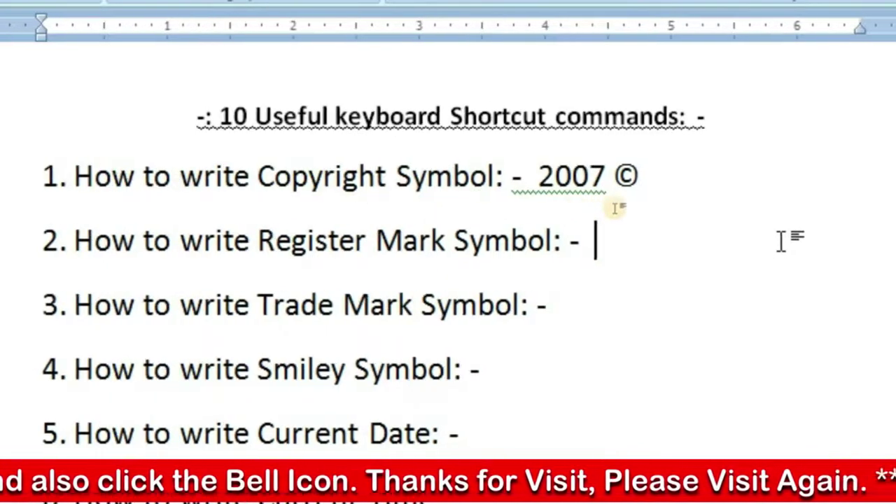
{"action": "type", "text": "Sony"}
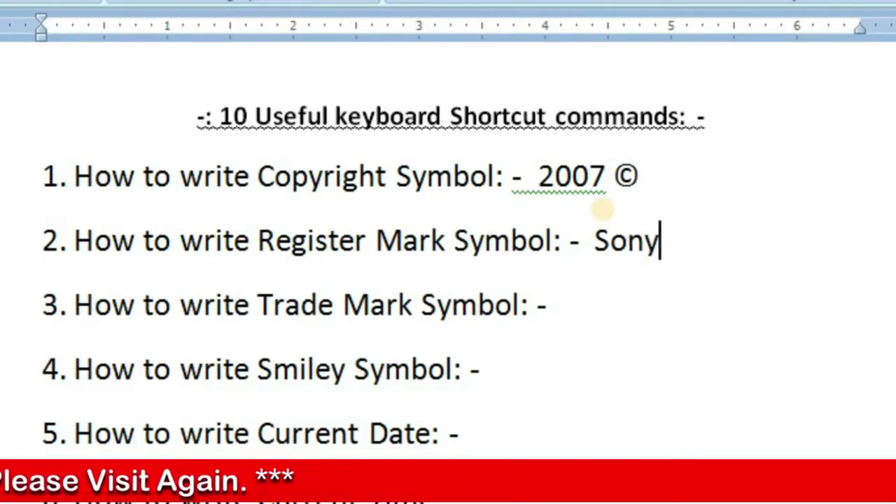
{"action": "key", "text": "ctrl+alt+r"}
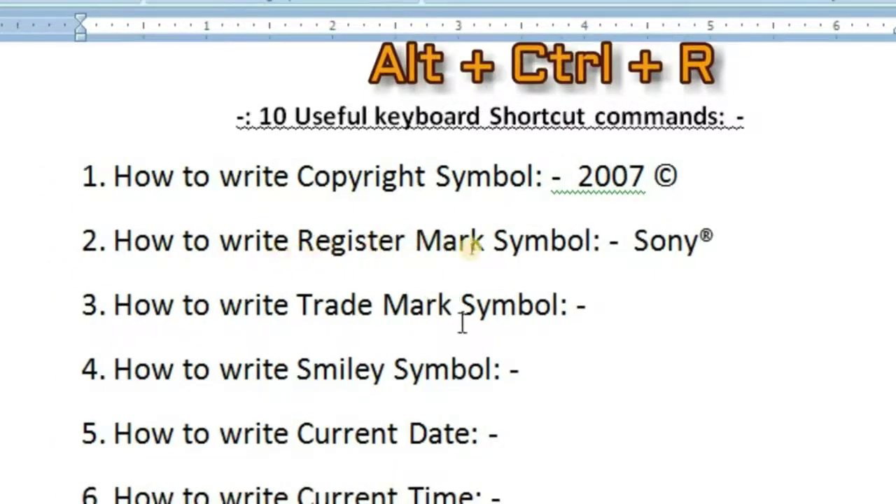
Step: Add 'Sony ™' at the end of item 3, Trade Mark Symbol
{"action": "left_click", "coordinate": [613, 307]}
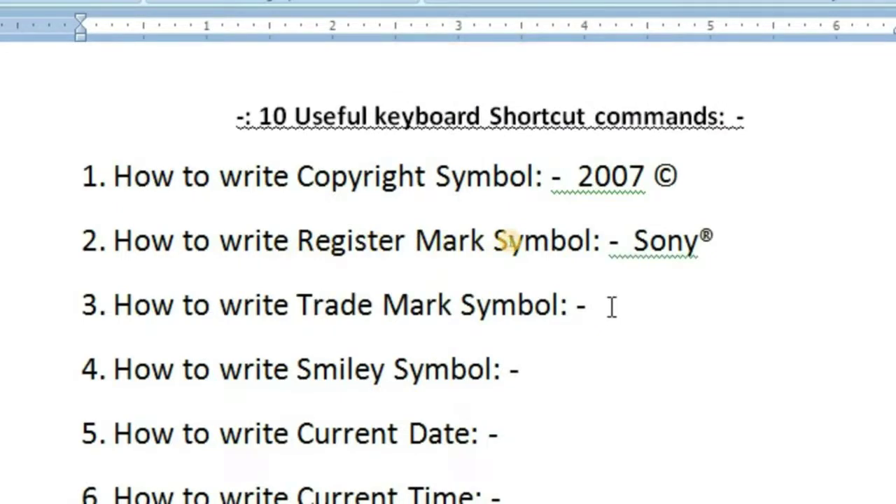
{"action": "type", "text": "SOny"}
{"action": "key", "text": "BackSpace"}
{"action": "type", "text": "ony"}
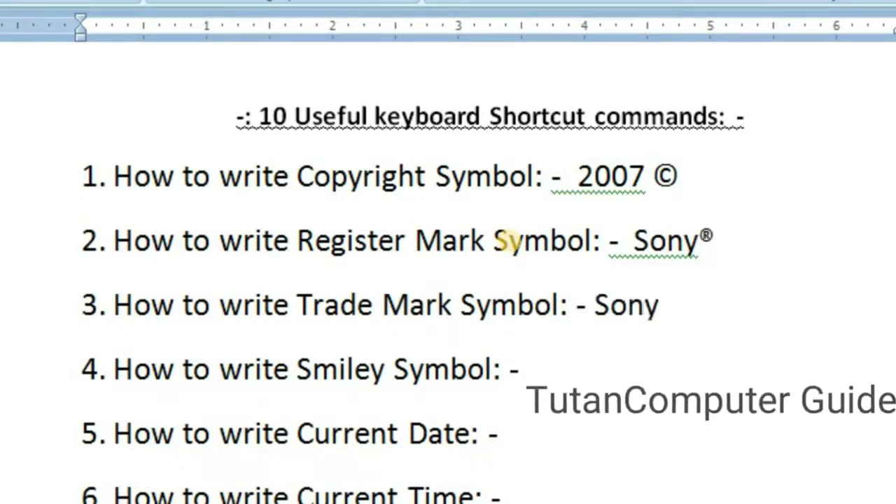
{"action": "key", "text": "ctrl+alt+t"}
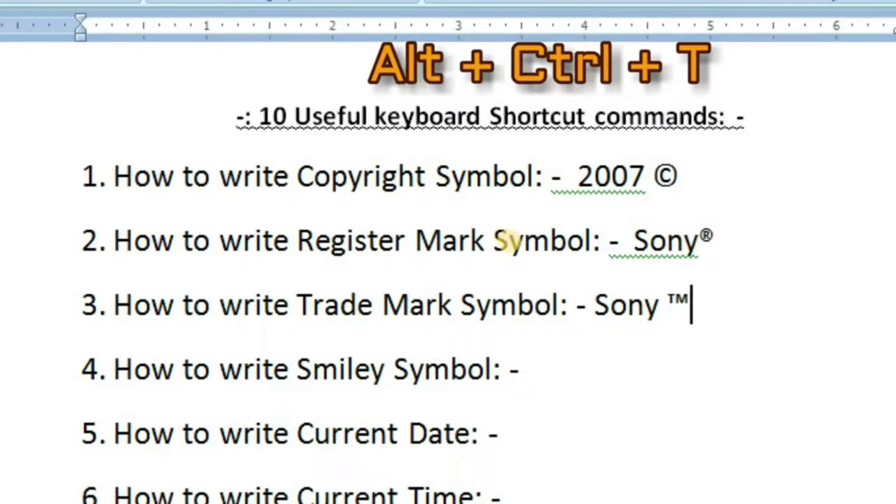
{"action": "key", "text": "Down"}
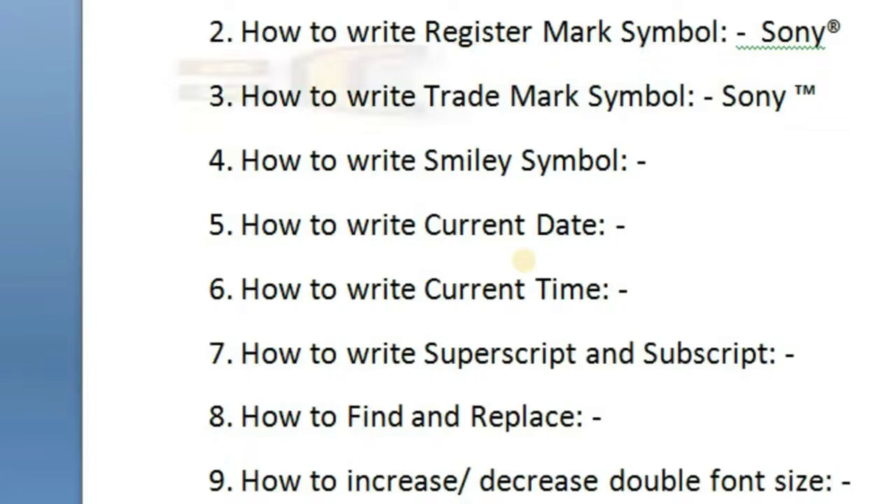
Step: Type :) :( :-) on the Smiley Symbol line to get smiling, frowning and smiling faces
{"action": "type", "text": ":"}
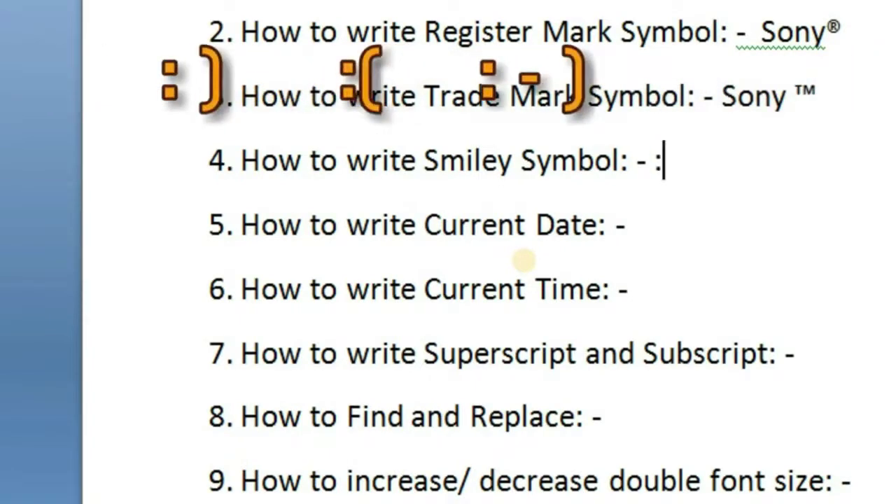
{"action": "type", "text": ")"}
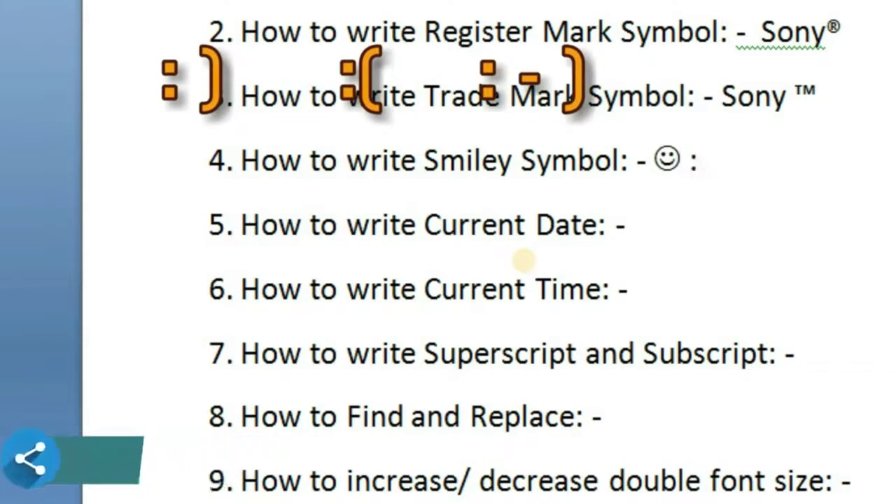
{"action": "type", "text": "("}
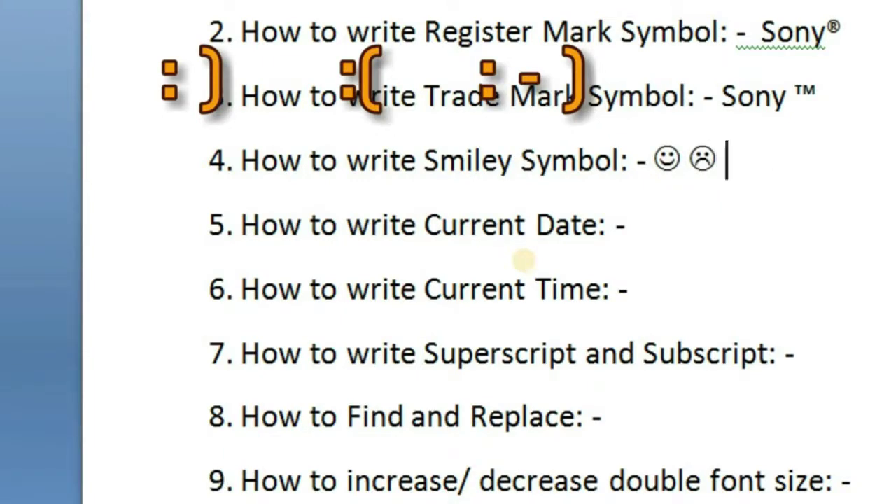
{"action": "type", "text": " :"}
{"action": "type", "text": "-"}
{"action": "type", "text": ")"}
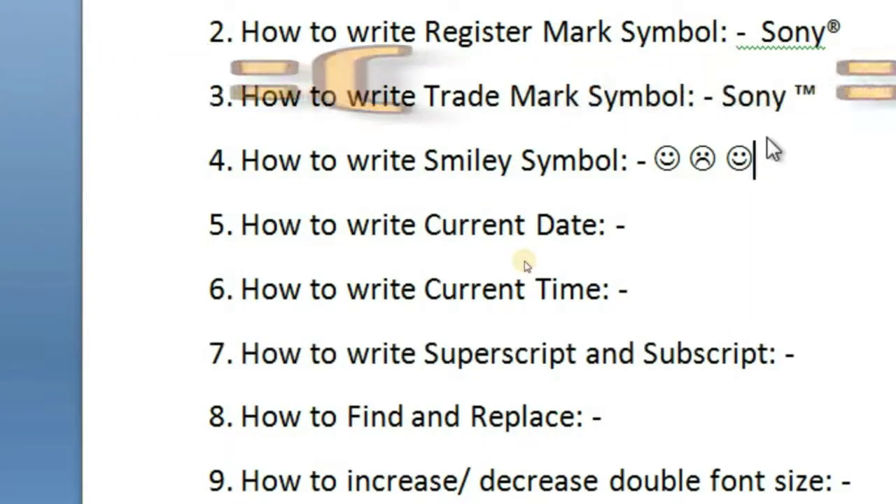
{"action": "key", "text": "Down"}
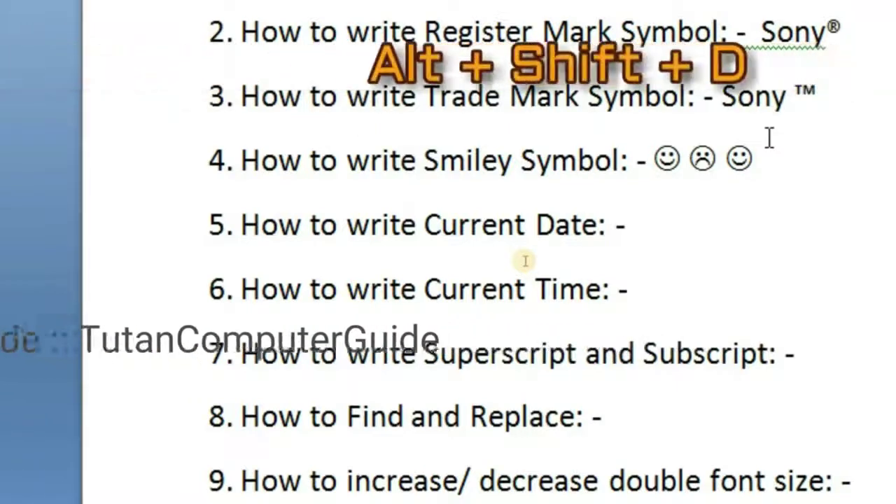
Step: Insert today's date (11/13/2017) and the current time (9:27 PM) into items 5 and 6
{"action": "key", "text": "alt+shift+d"}
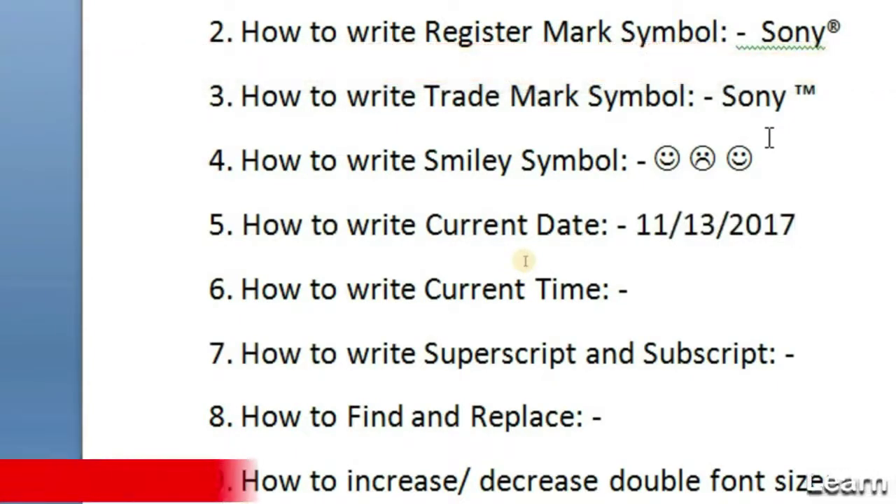
{"action": "key", "text": "alt+shift+t"}
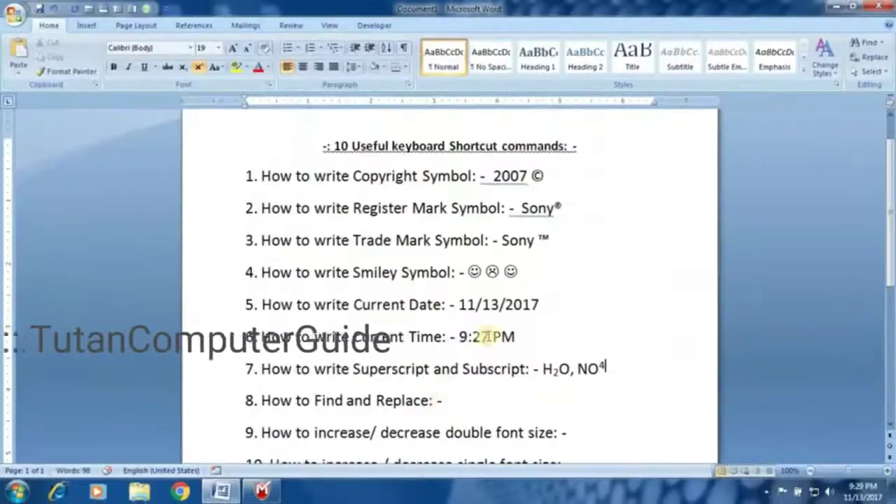
{"action": "key", "text": "ctrl+h"}
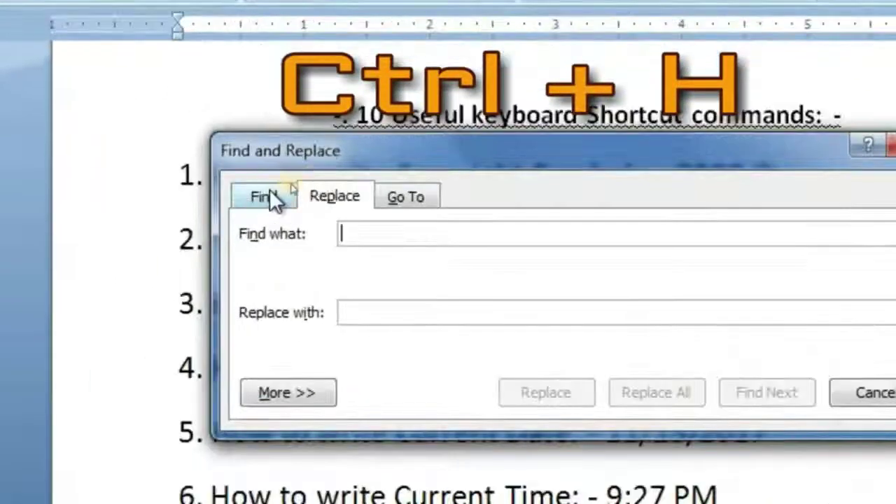
Step: Search for 'How' in Find and Replace and locate its first occurrence
{"action": "left_click", "coordinate": [268, 198]}
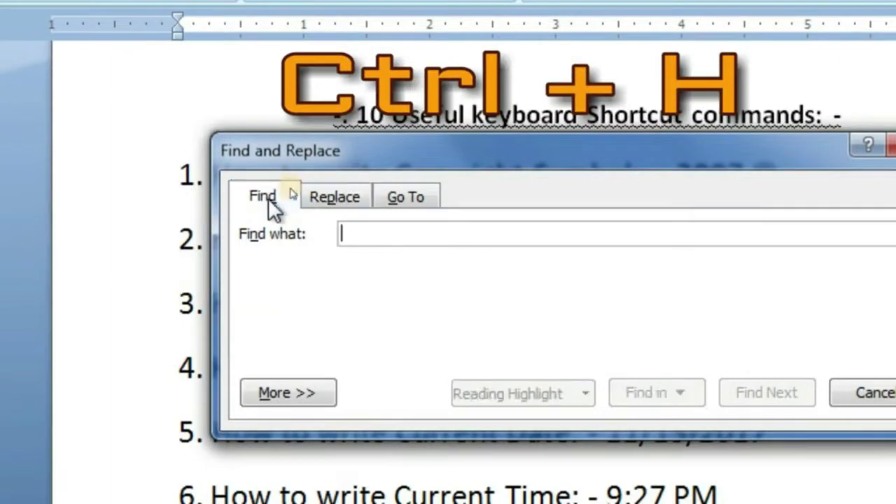
{"action": "left_click", "coordinate": [324, 198]}
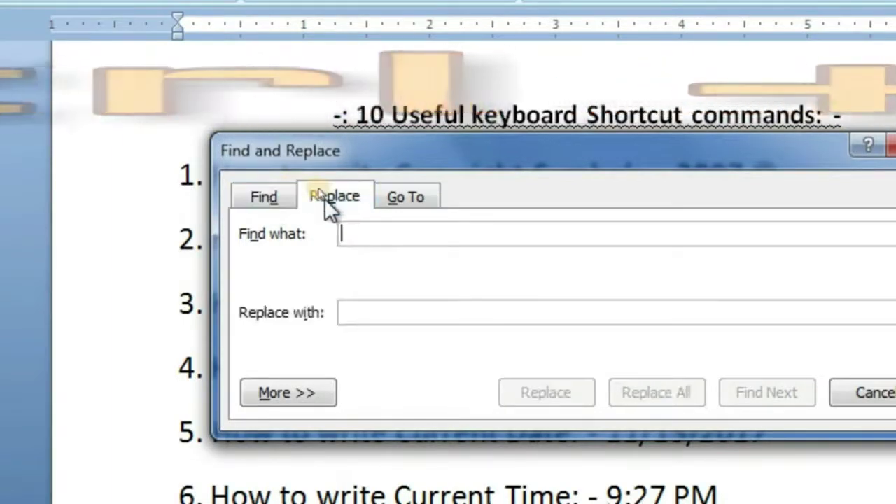
{"action": "type", "text": "How"}
{"action": "left_click", "coordinate": [380, 315]}
{"action": "type", "text": "When"}
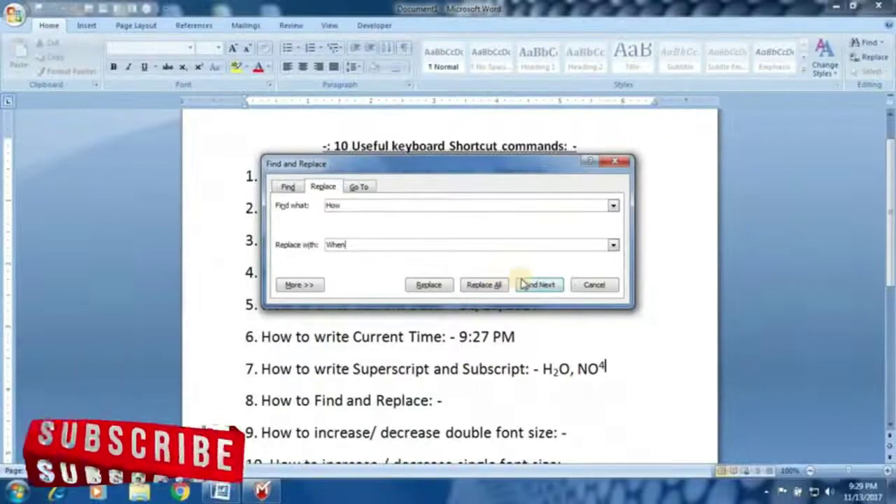
{"action": "left_click", "coordinate": [532, 286]}
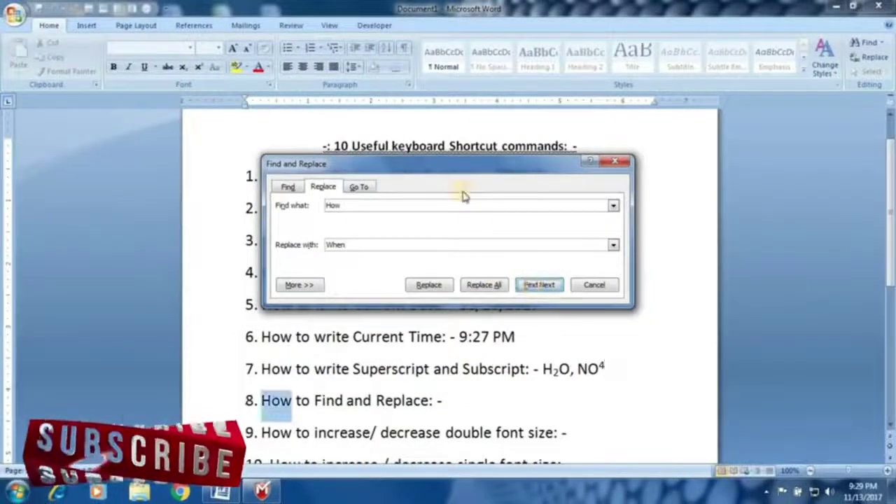
{"action": "left_click_drag", "start_coordinate": [474, 164], "coordinate": [621, 126]}
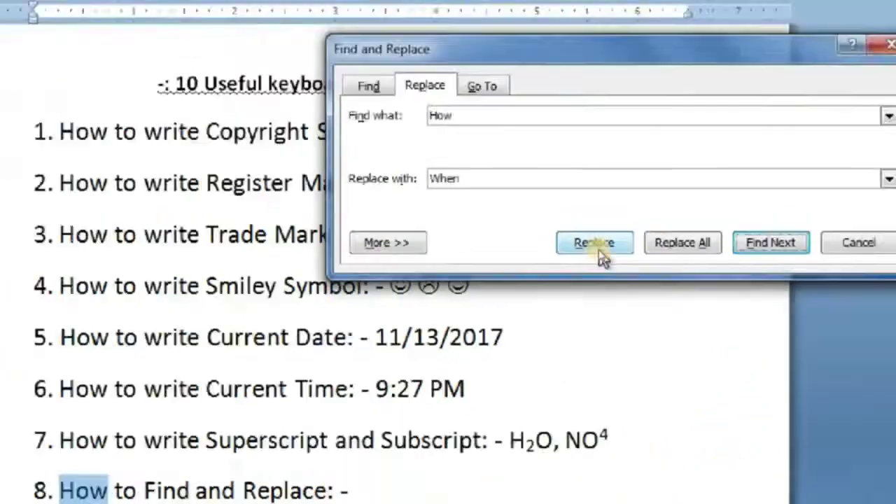
Step: Replace every 'How' with 'When', nine replacements in total
{"action": "left_click", "coordinate": [597, 251]}
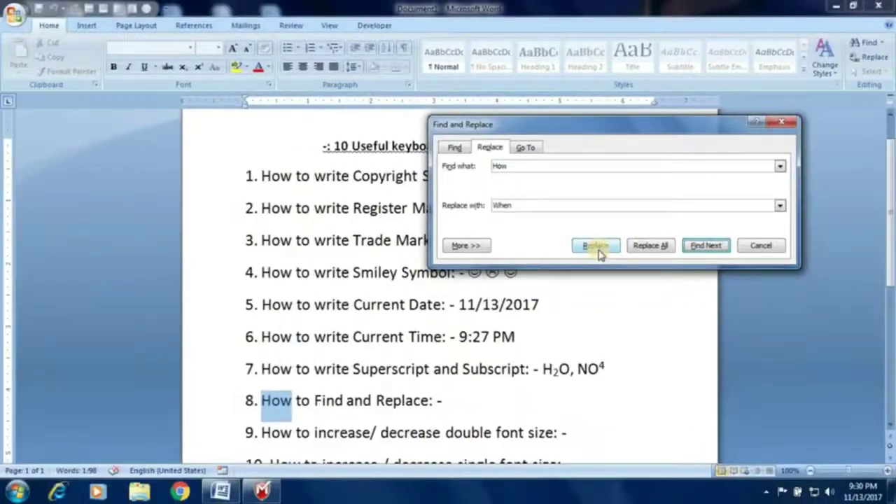
{"action": "left_click", "coordinate": [596, 248]}
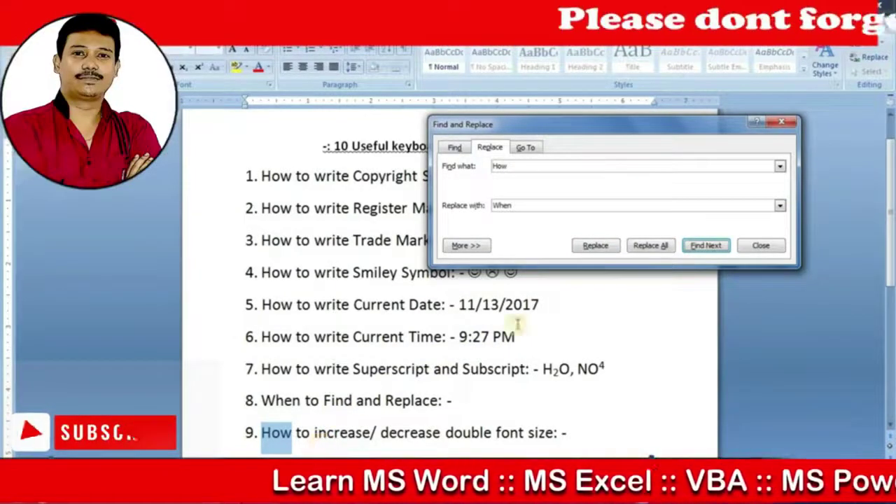
{"action": "left_click", "coordinate": [650, 246]}
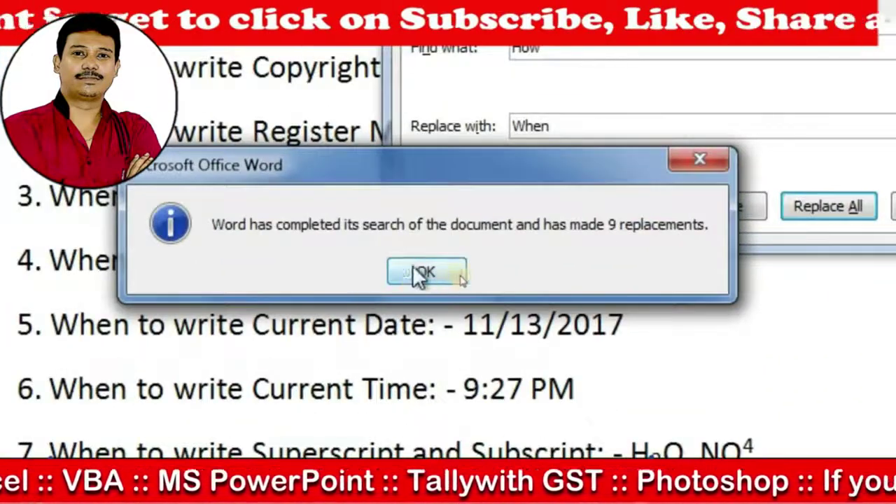
{"action": "left_click", "coordinate": [462, 276]}
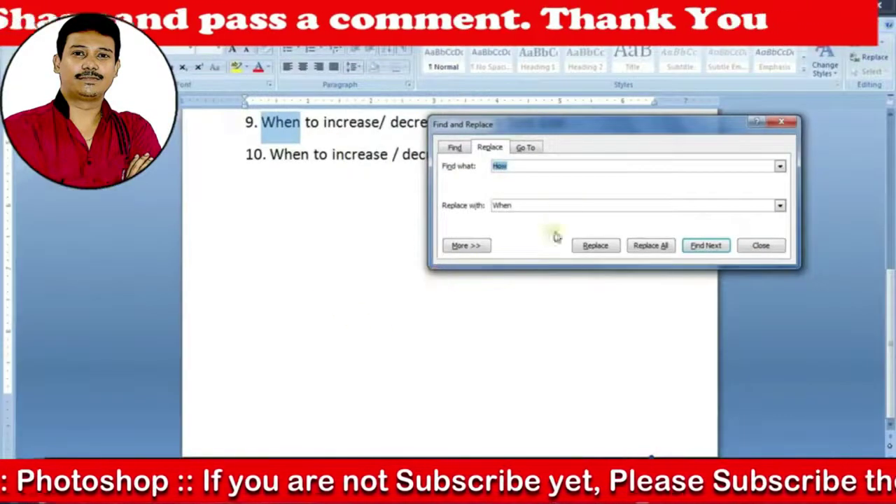
{"action": "left_click", "coordinate": [766, 247]}
{"action": "scroll", "coordinate": [450, 304], "scroll_direction": "up", "scroll_amount": 3}
{"action": "scroll", "coordinate": [450, 310], "scroll_direction": "up", "scroll_amount": 2}
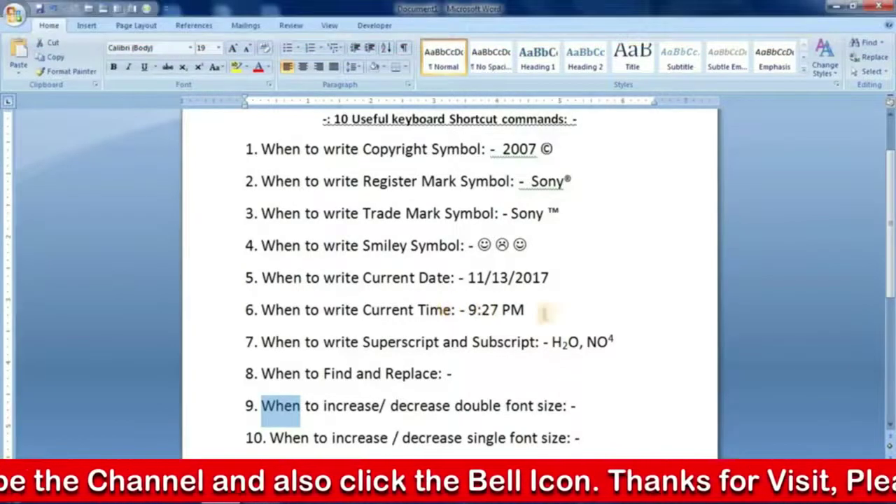
Step: Clear the selection on 'When' in item 9
{"action": "left_click", "coordinate": [490, 370]}
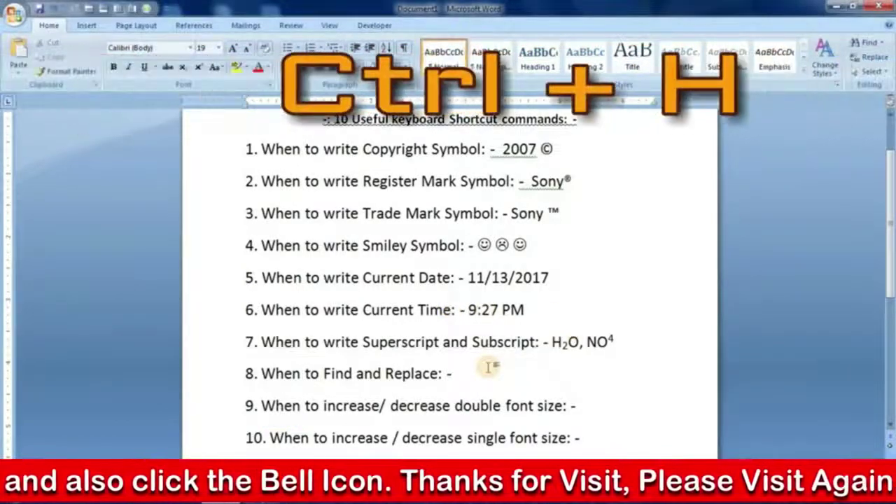